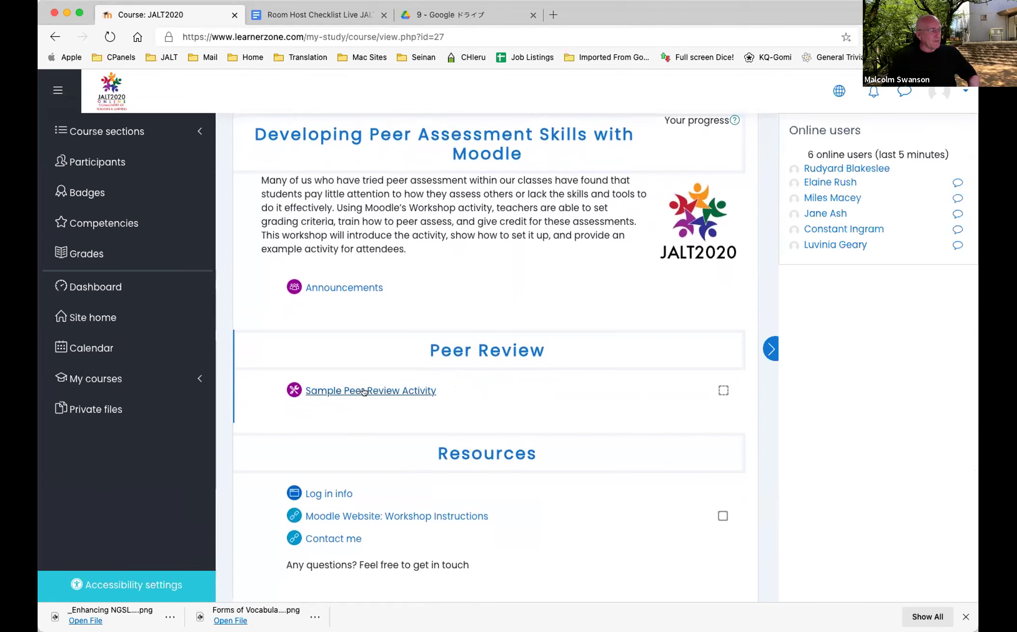
# Open the Sample Peer Review Activity workshop, still in its Setup phase
pyautogui.click(365, 392)
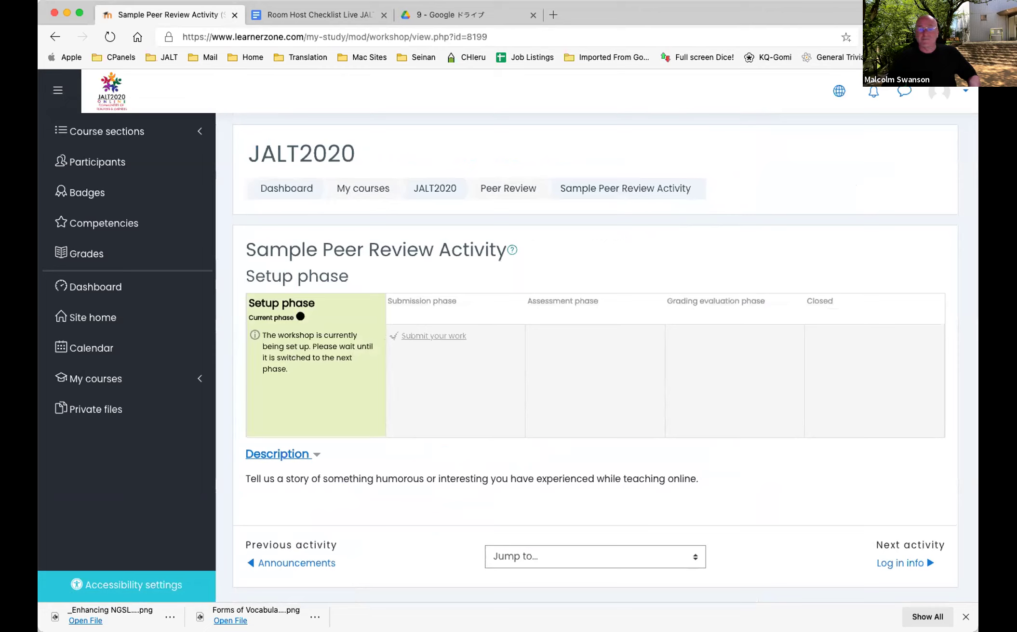
pyautogui.press('super+Tab')
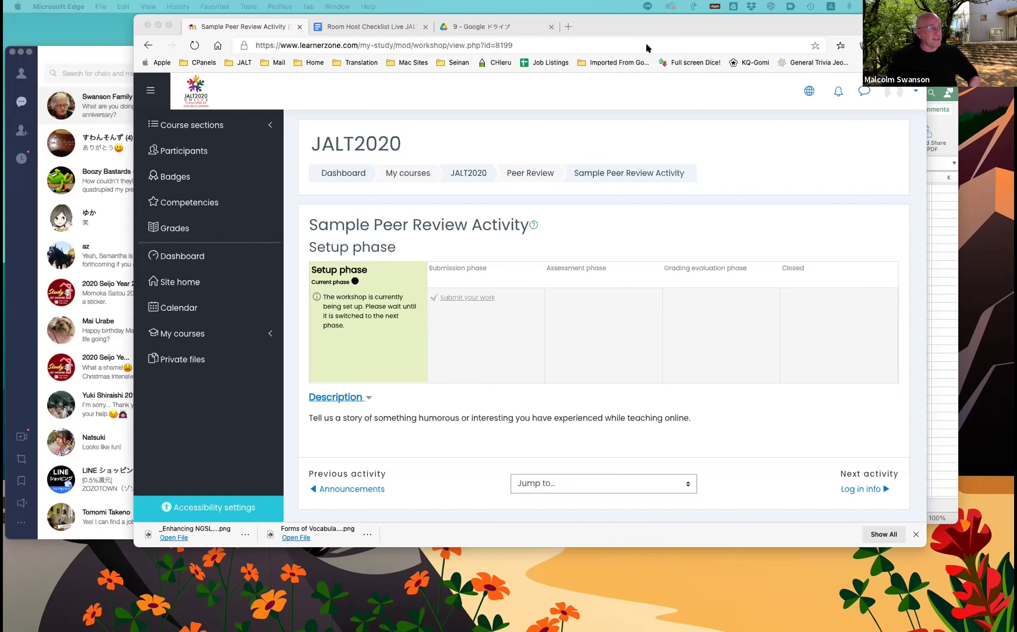
# Reload the workshop in its Submission phase and start a new submission
pyautogui.click(194, 45)
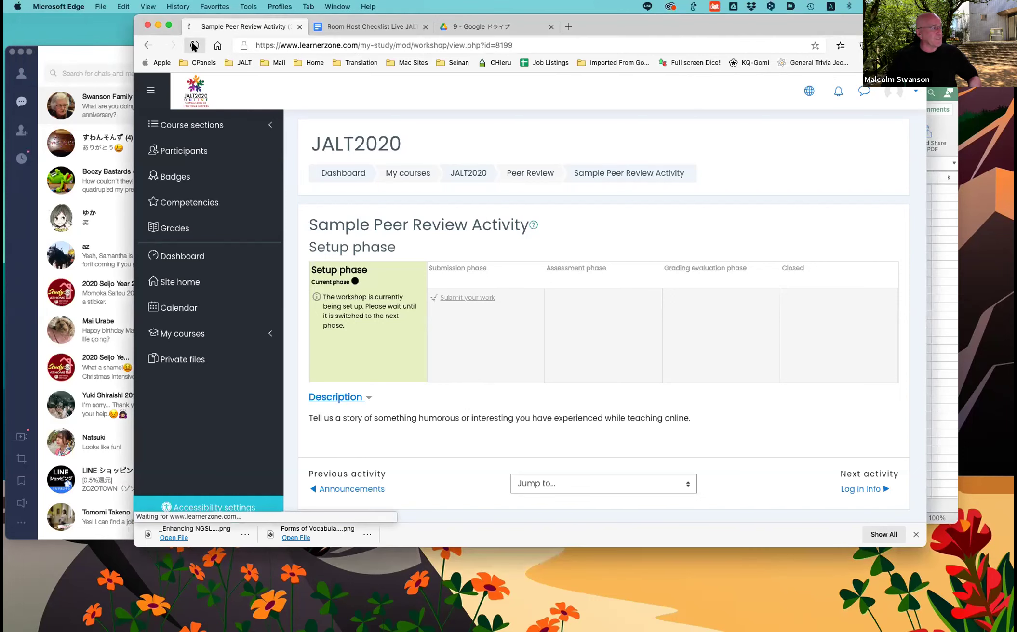
pyautogui.click(464, 299)
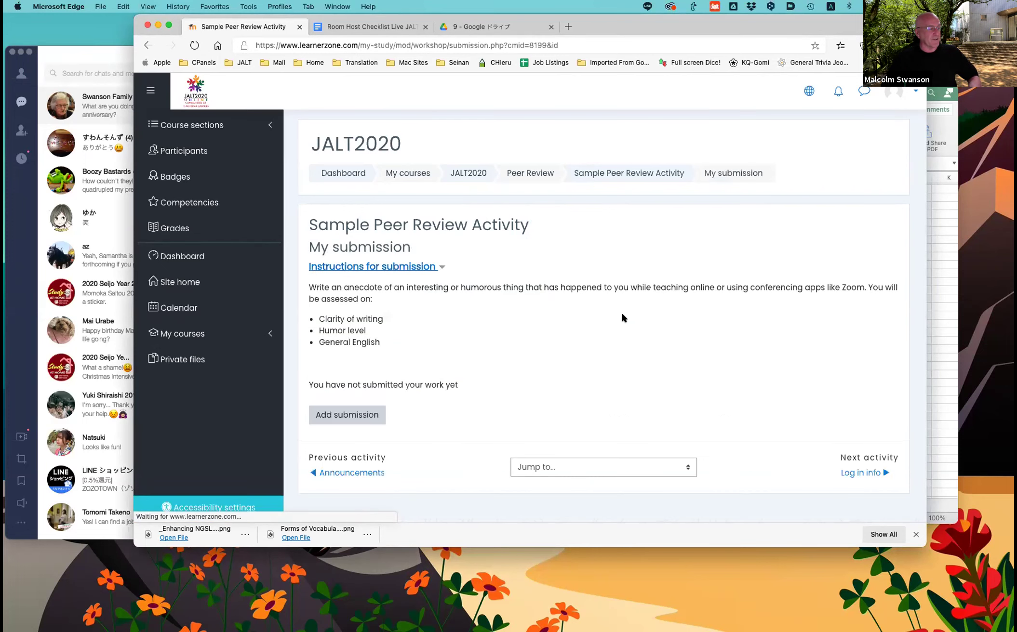
pyautogui.scroll(-5, 604, 338)
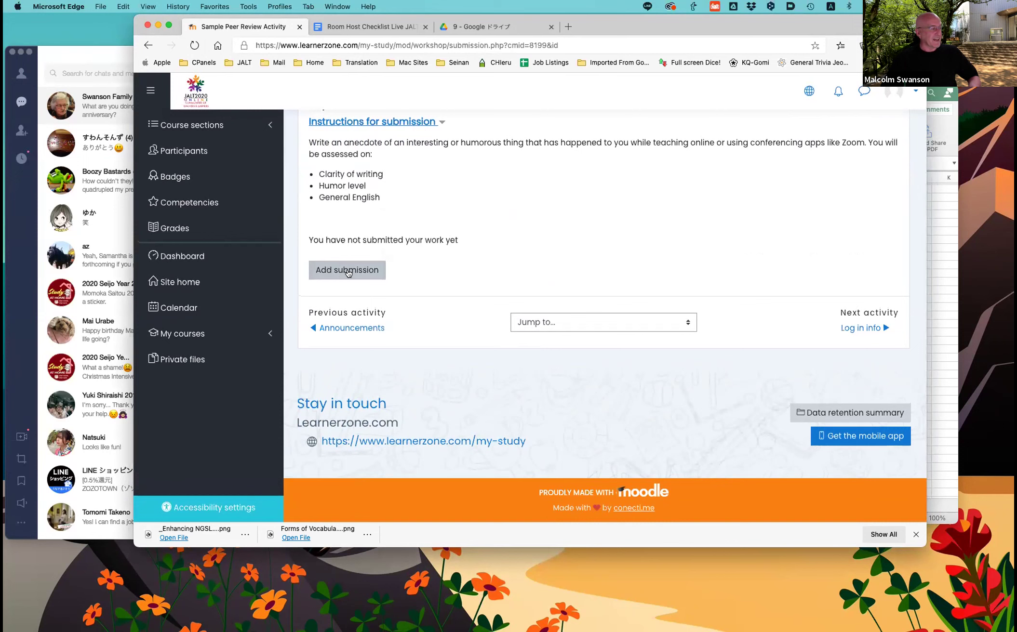
pyautogui.click(342, 275)
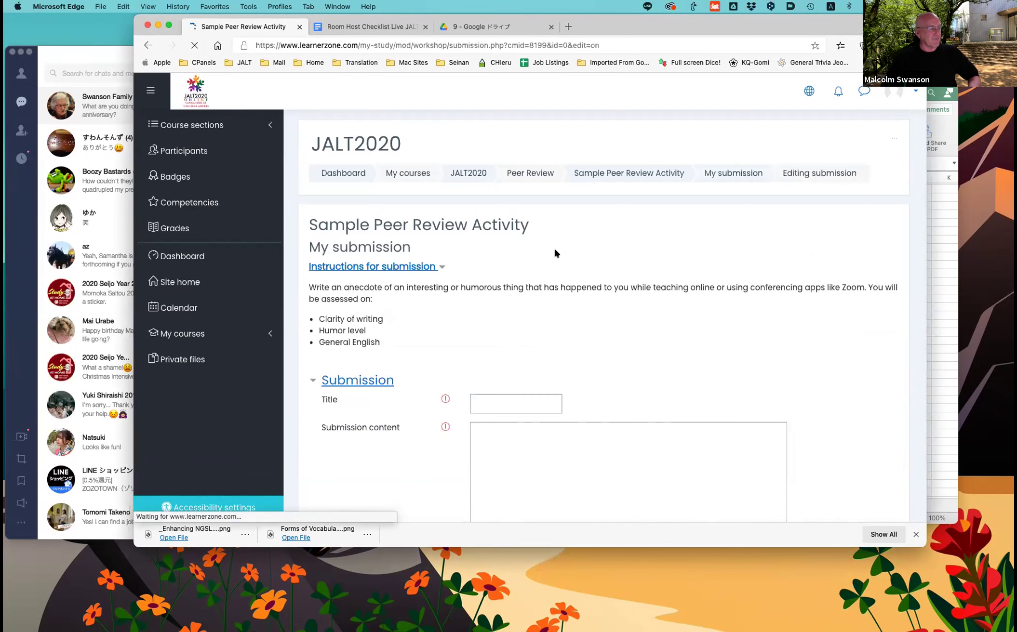
# Save a submission titled 'Toilet' containing the pasted toilet-flushing anecdote
pyautogui.scroll(-4, 570, 320)
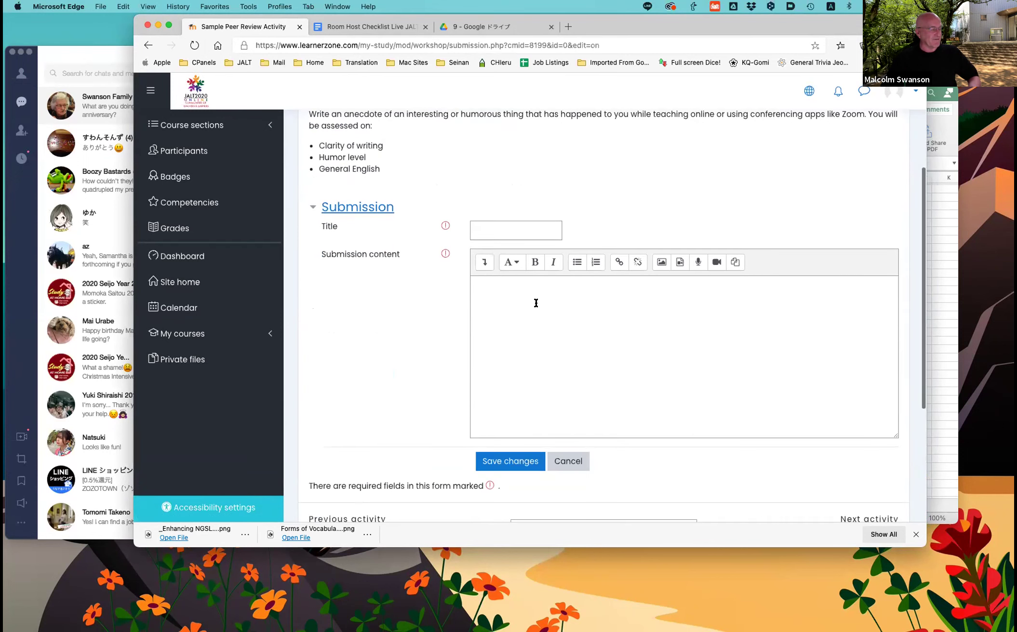
pyautogui.click(489, 232)
pyautogui.write('Touilet')
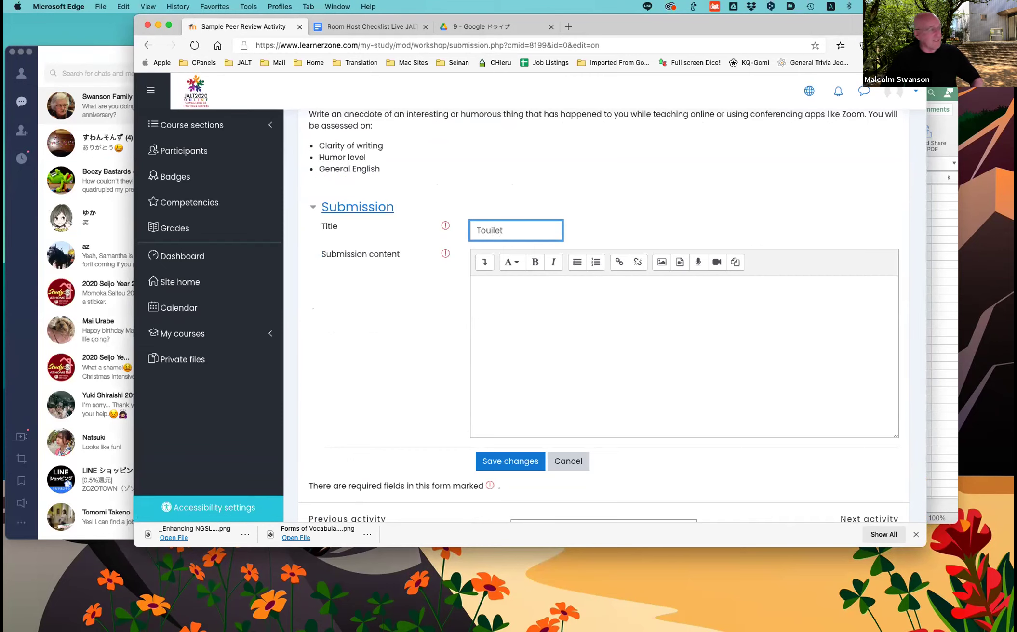
pyautogui.click(488, 230)
pyautogui.press('BackSpace')
pyautogui.click(501, 298)
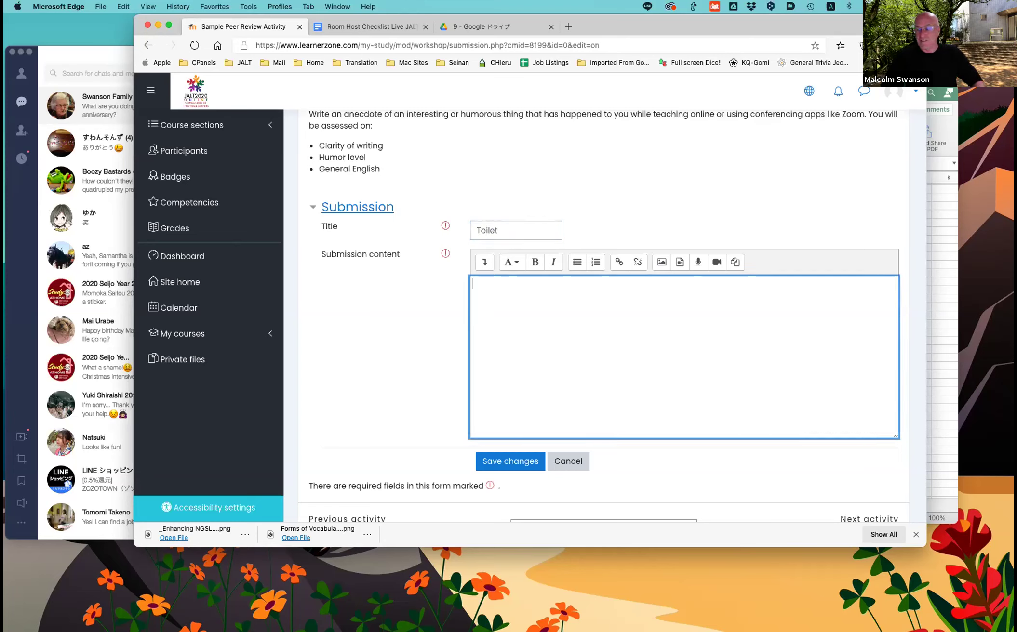
pyautogui.press('super+Tab')
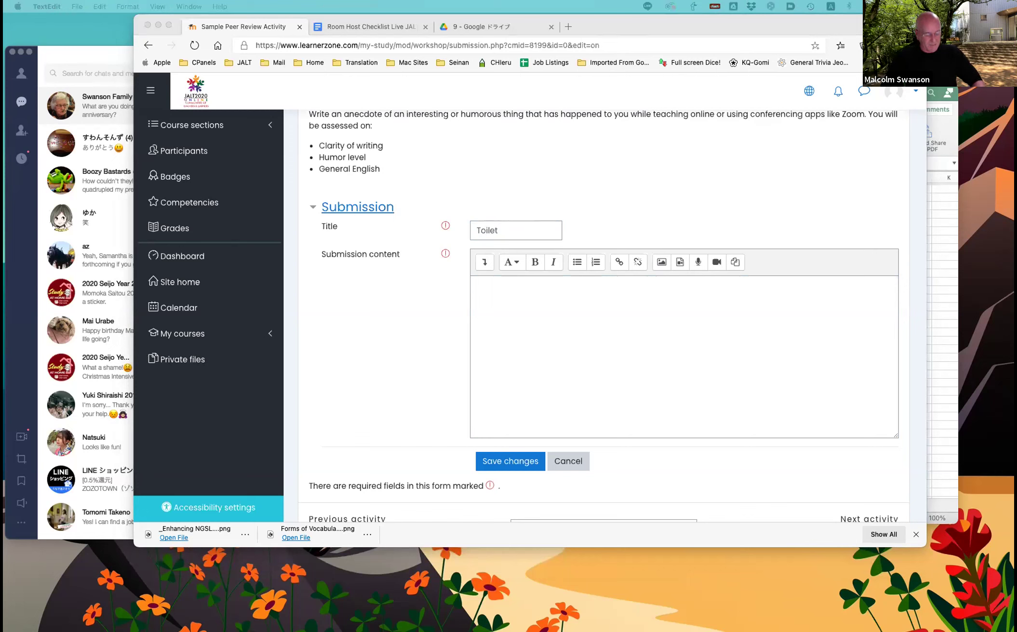
pyautogui.click(604, 301)
pyautogui.write("On my very first day of online classes, I had one class with a group of first-year students, many of whom were using their cellphones to access the class. They were still unaccustomed to Zoom, plus didn't know each other at all. While we were waiting for the stragglers to come in, there came the unmistakable sound of a toilet being flushed. The few students who had video feeds on looked stricken - not sure how to react. Nobody ever said a word about that!")
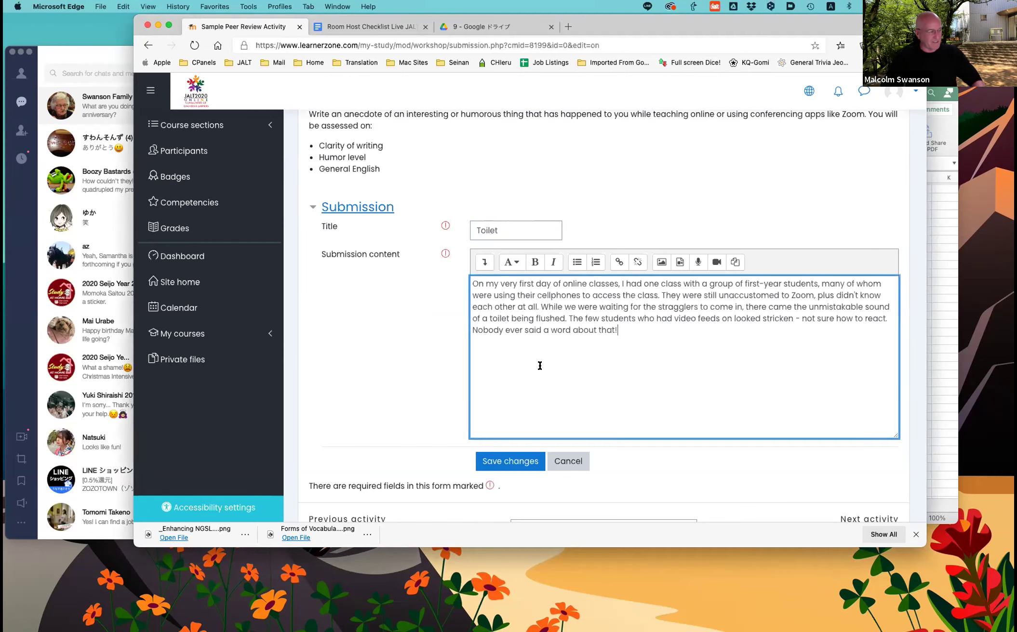
pyautogui.click(504, 462)
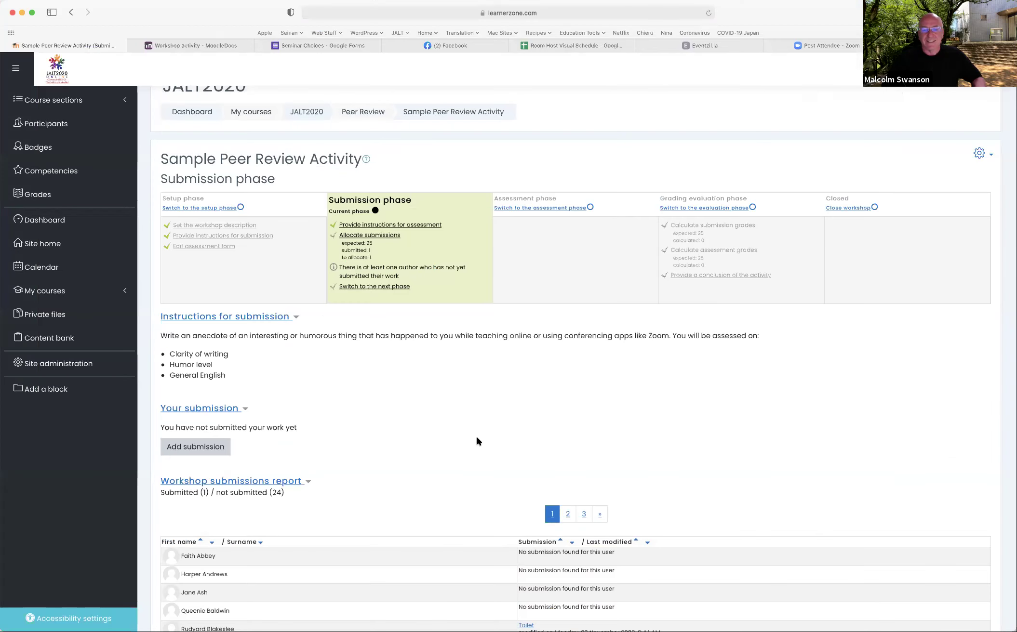
pyautogui.scroll(-5, 454, 419)
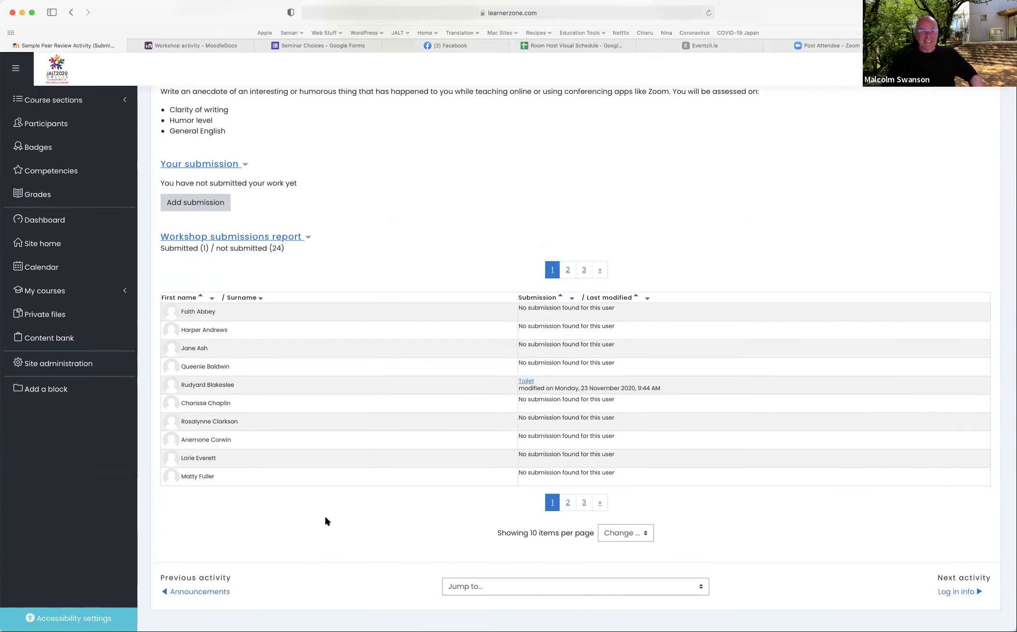
pyautogui.scroll(2, 325, 523)
pyautogui.scroll(-3, 326, 523)
pyautogui.scroll(-1, 327, 522)
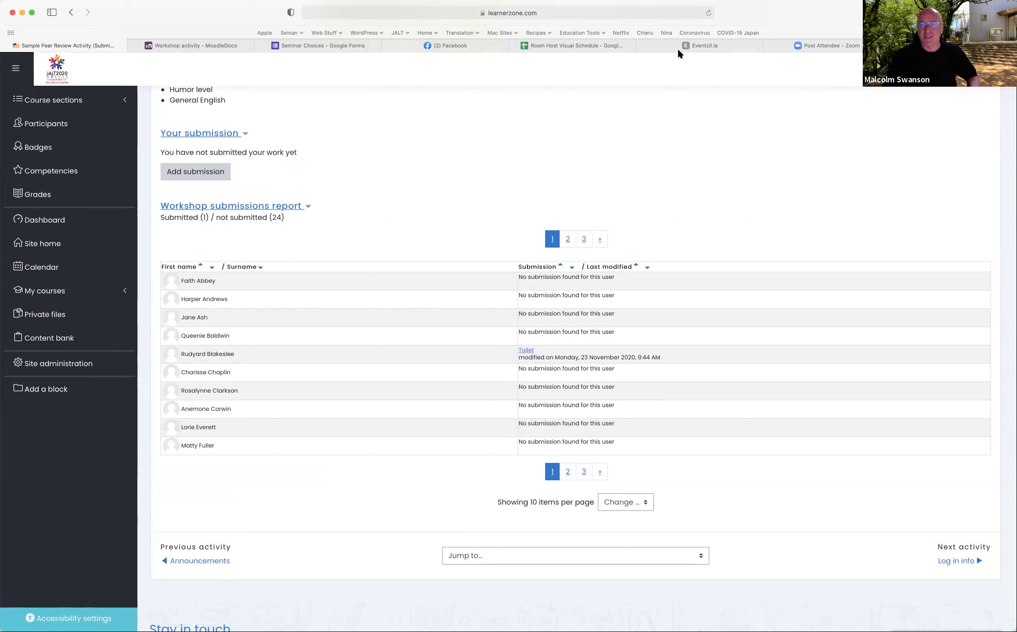
pyautogui.click(708, 13)
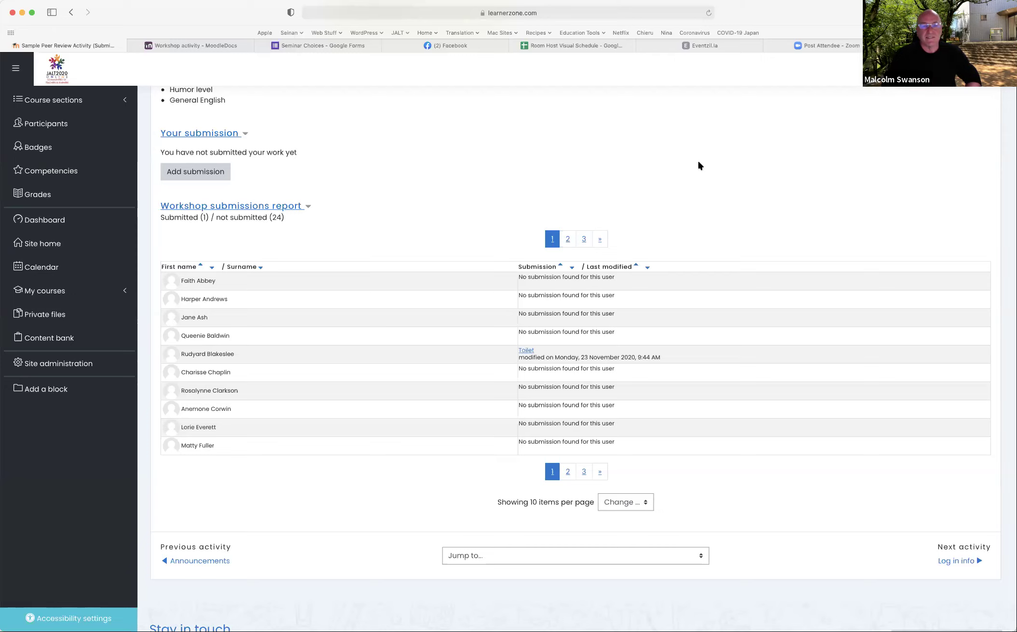
pyautogui.click(708, 13)
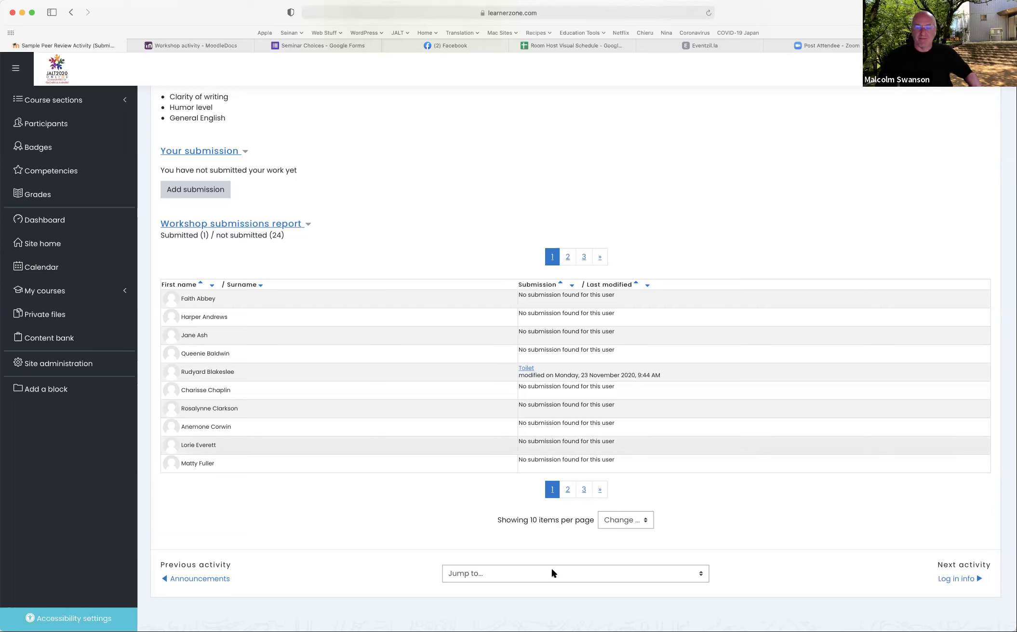
pyautogui.click(568, 490)
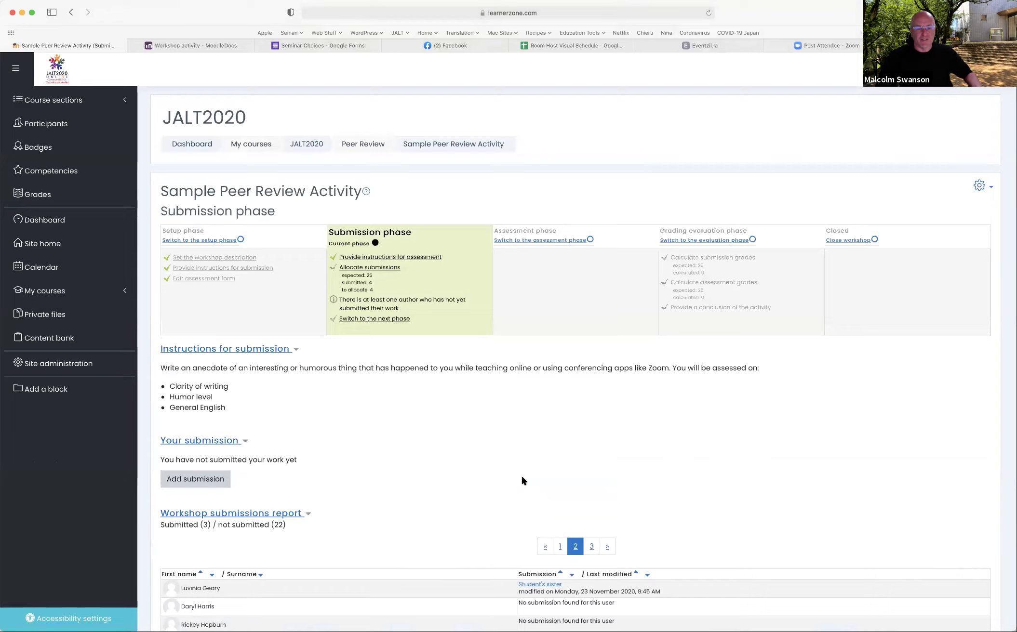
pyautogui.scroll(-2, 521, 476)
pyautogui.scroll(-3, 521, 477)
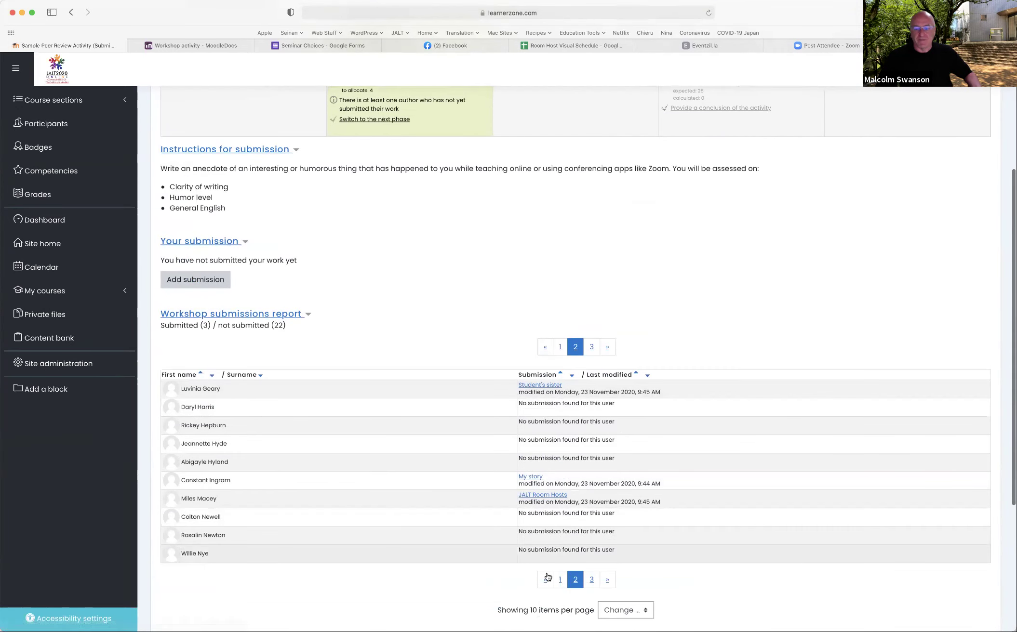
pyautogui.scroll(3, 490, 313)
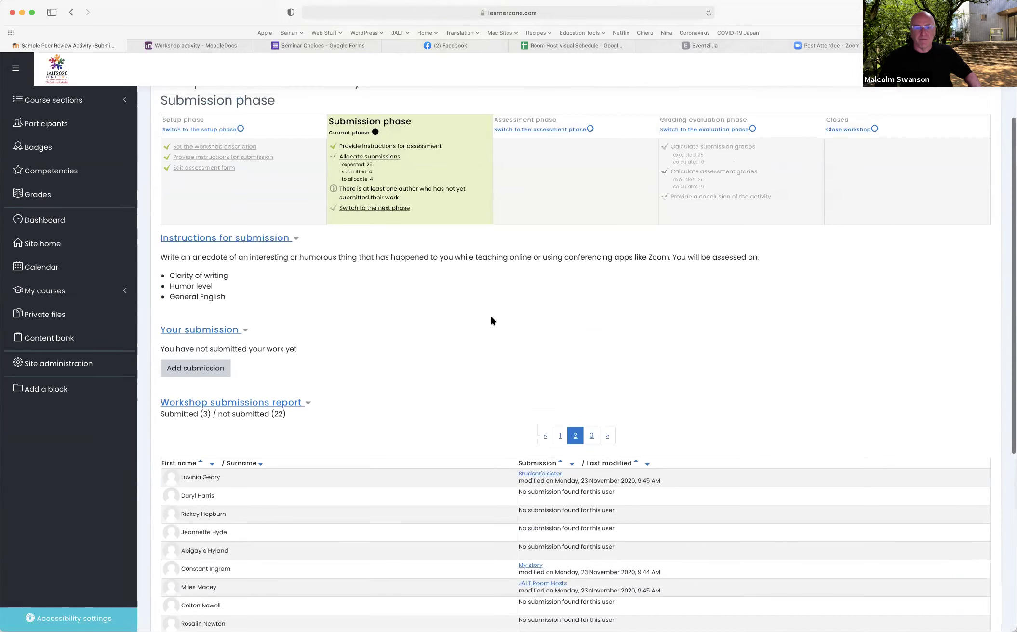
pyautogui.scroll(-1, 490, 321)
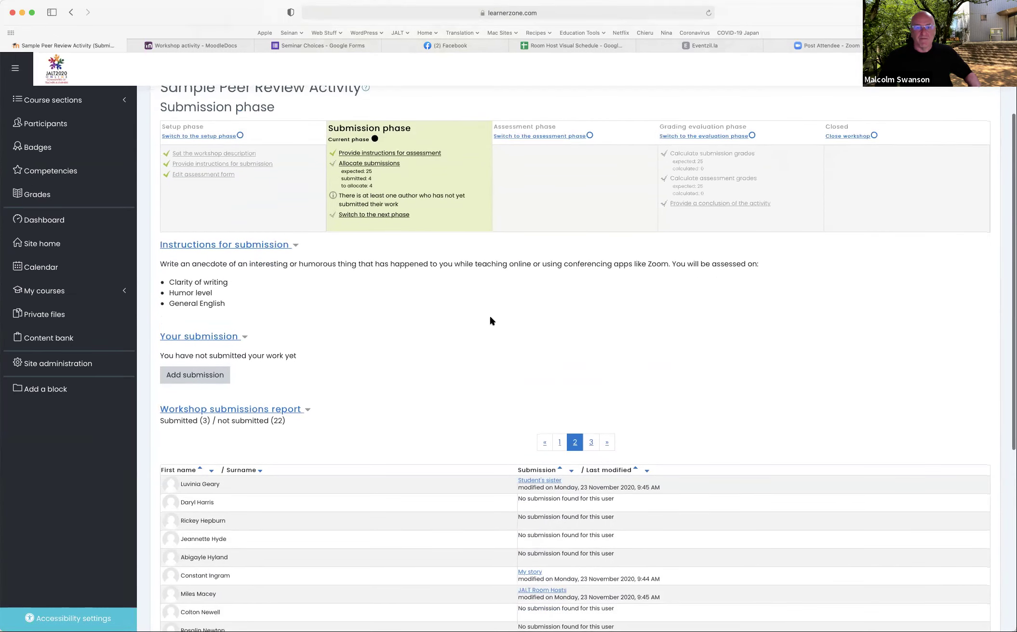
pyautogui.scroll(-3, 490, 321)
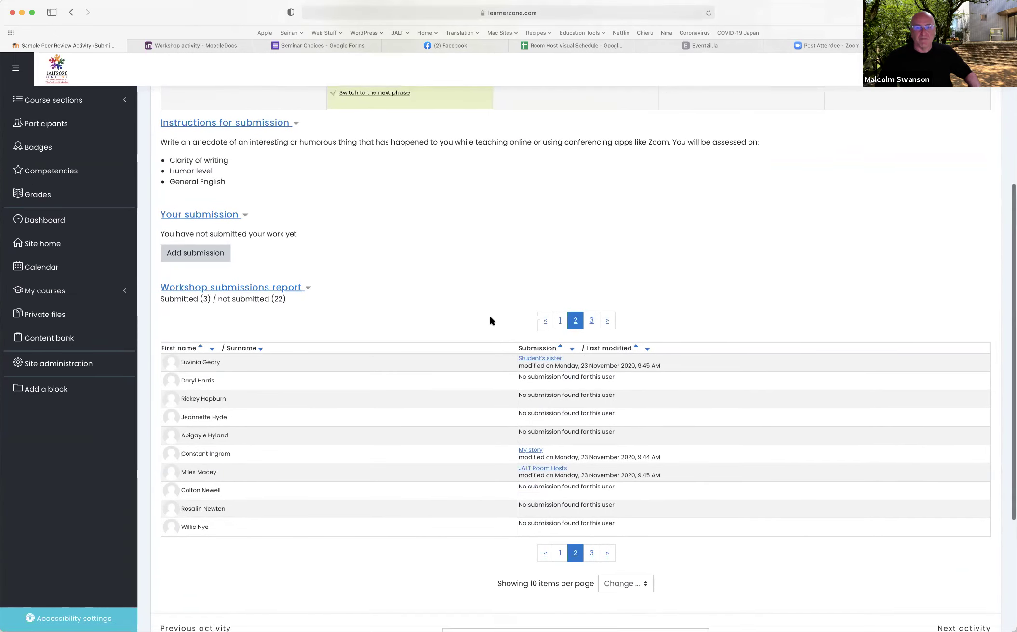
pyautogui.scroll(1, 490, 321)
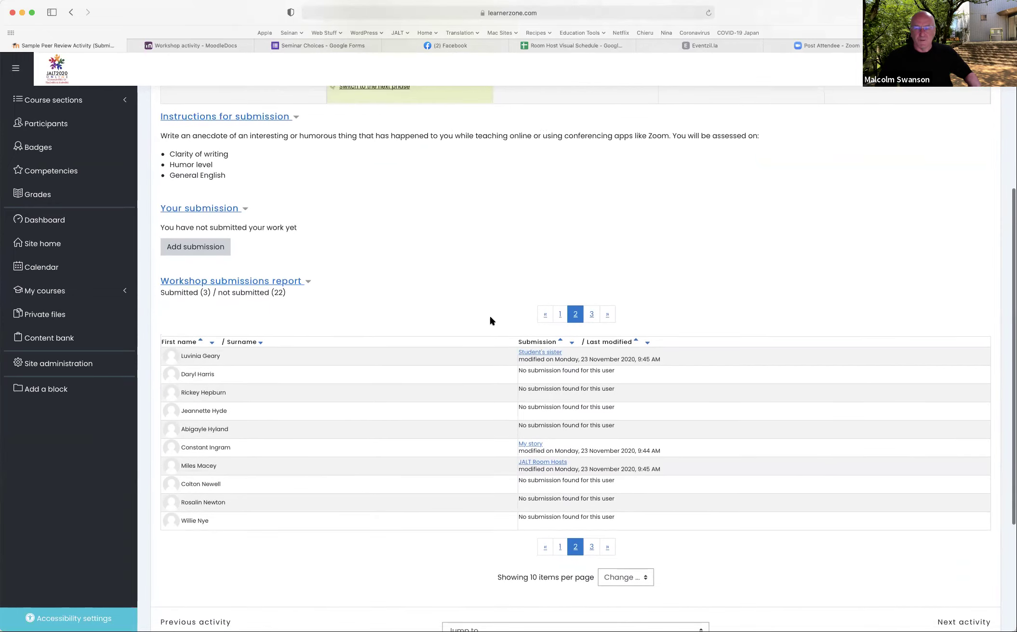
pyautogui.scroll(4, 490, 321)
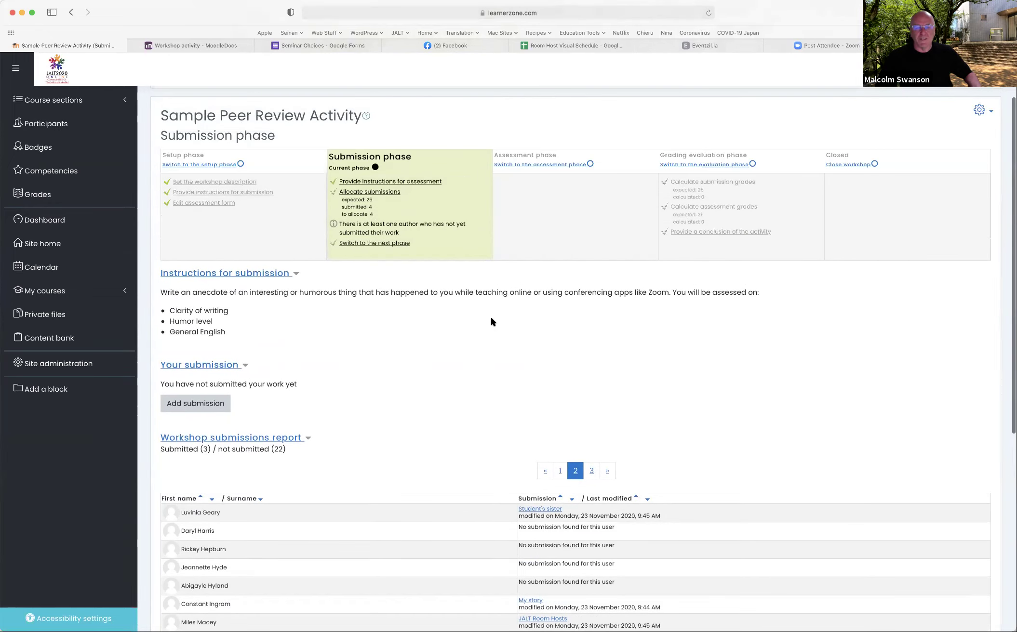
pyautogui.scroll(-2, 491, 321)
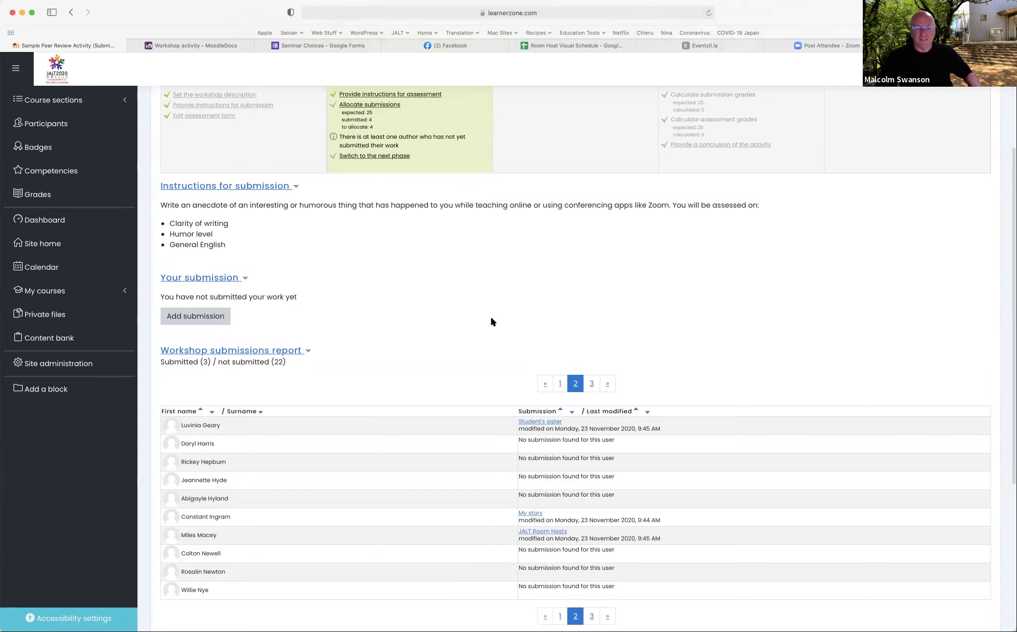
pyautogui.scroll(-1, 491, 320)
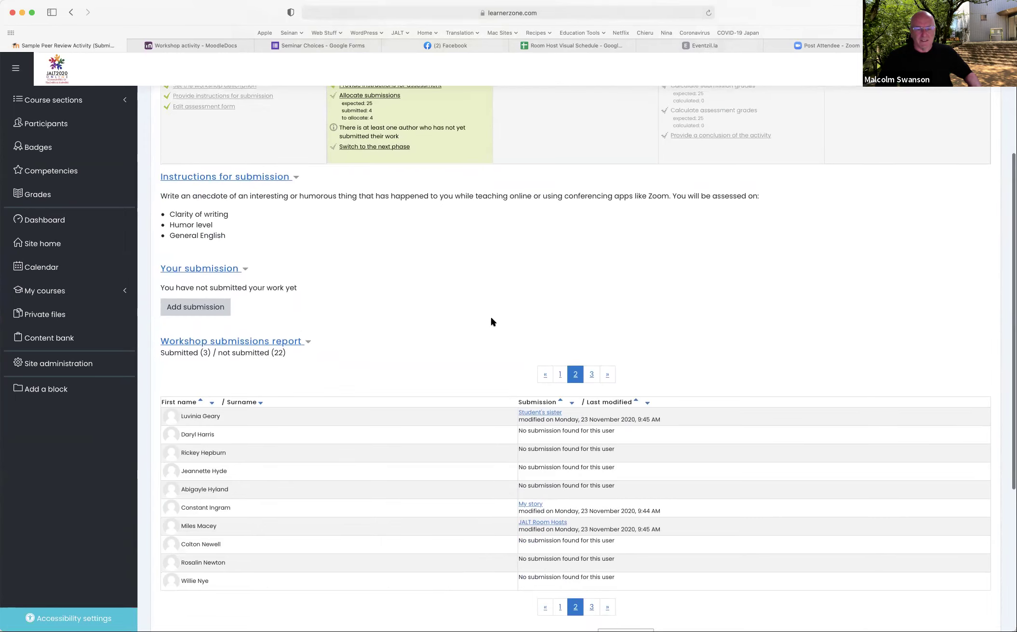
pyautogui.scroll(-2, 491, 321)
pyautogui.scroll(5, 491, 321)
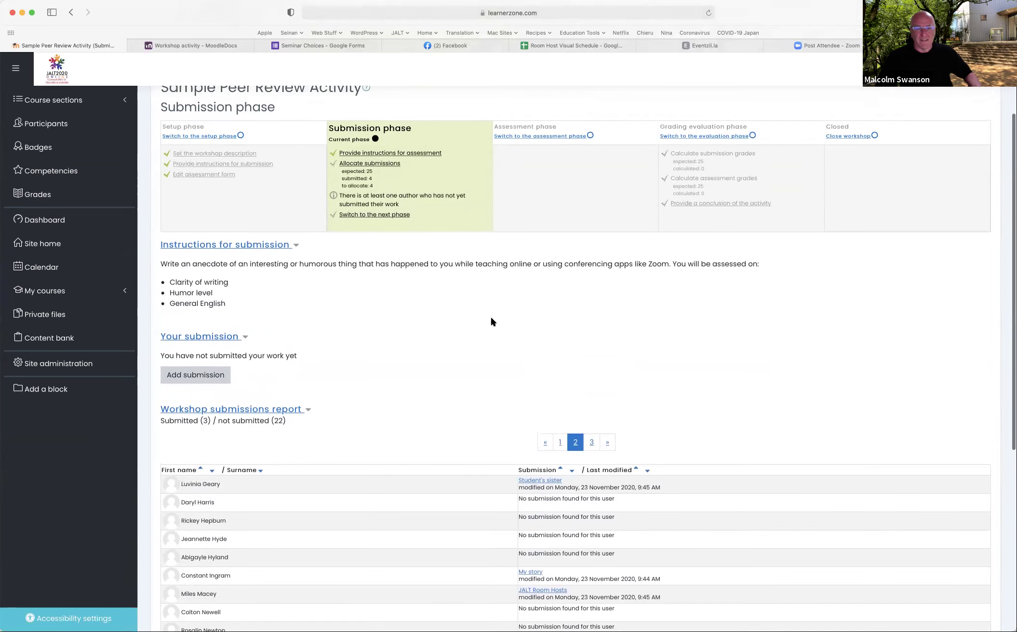
pyautogui.scroll(-3, 491, 322)
pyautogui.scroll(-4, 491, 322)
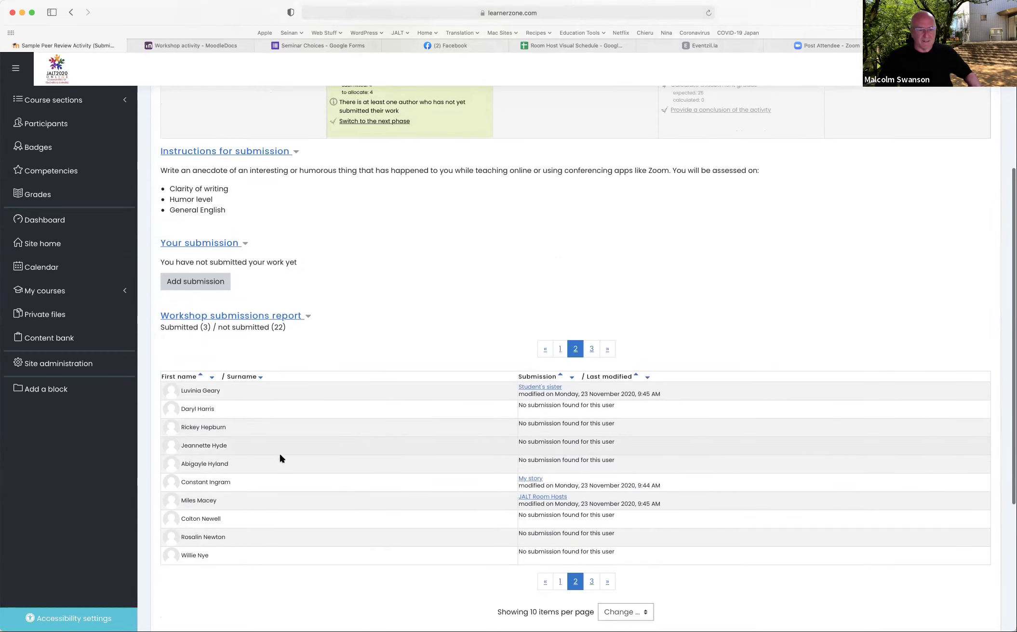
# Go back to page 1 of the submissions report and review the participant list
pyautogui.click(545, 581)
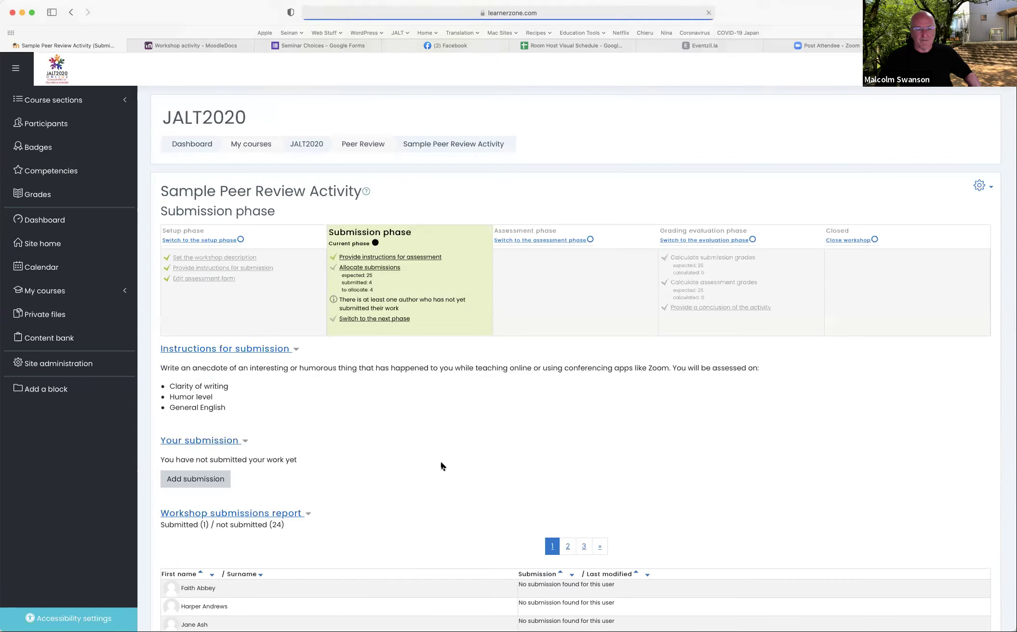
pyautogui.scroll(-12, 441, 460)
pyautogui.scroll(-1, 442, 463)
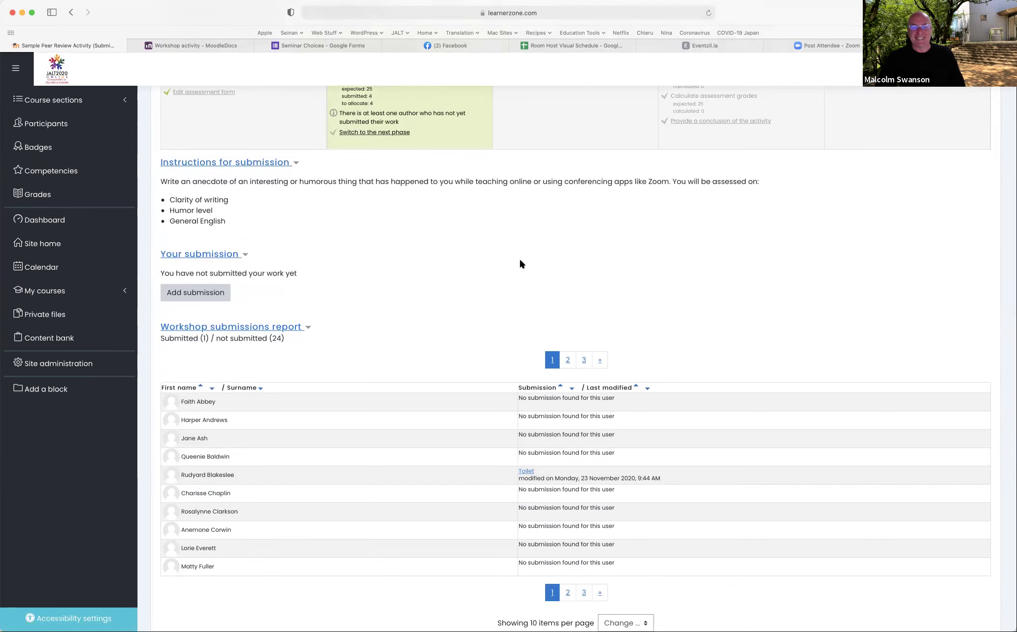
pyautogui.scroll(1, 520, 260)
pyautogui.scroll(-1, 520, 260)
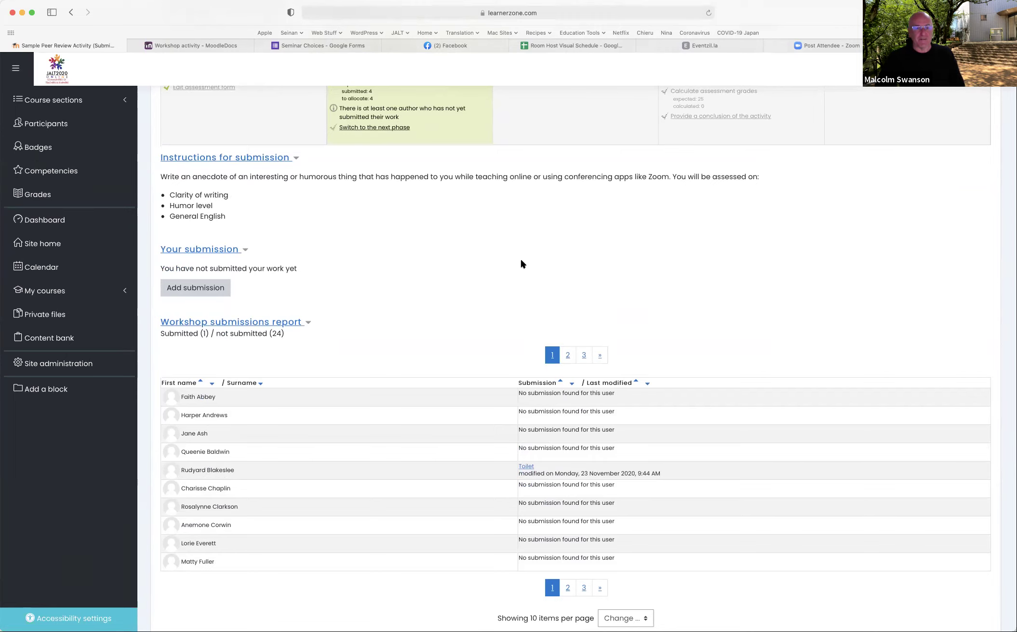
pyautogui.scroll(-2, 520, 260)
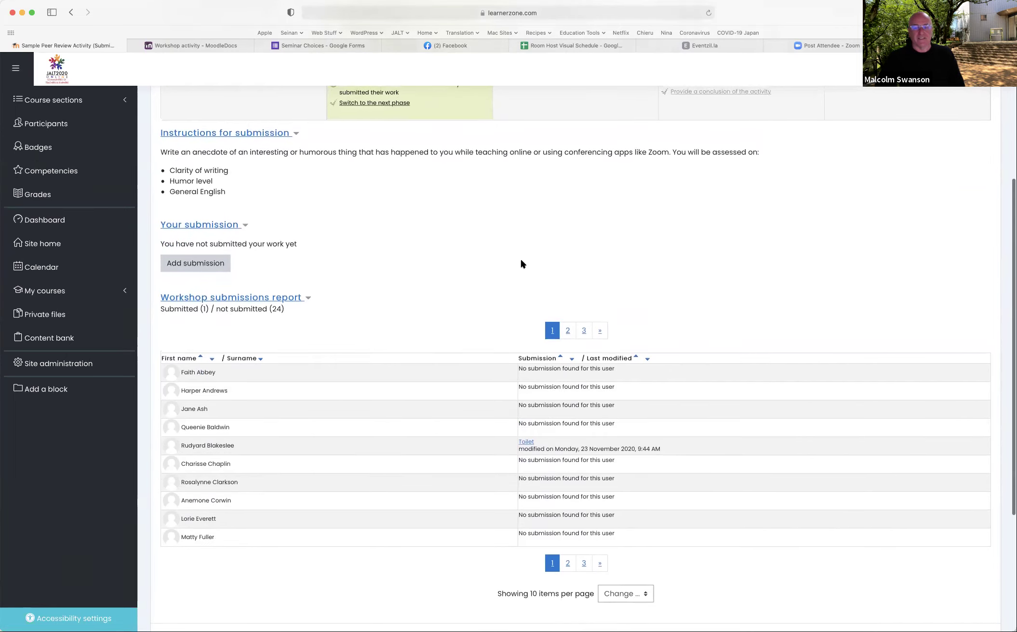
pyautogui.scroll(2, 520, 260)
pyautogui.scroll(-1, 520, 260)
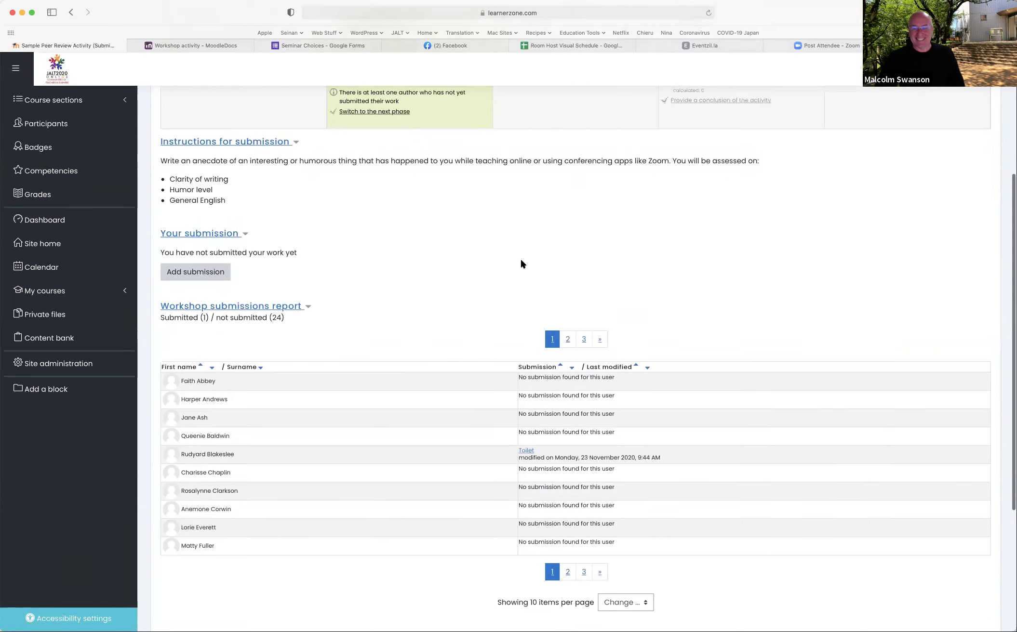
pyautogui.scroll(5, 439, 233)
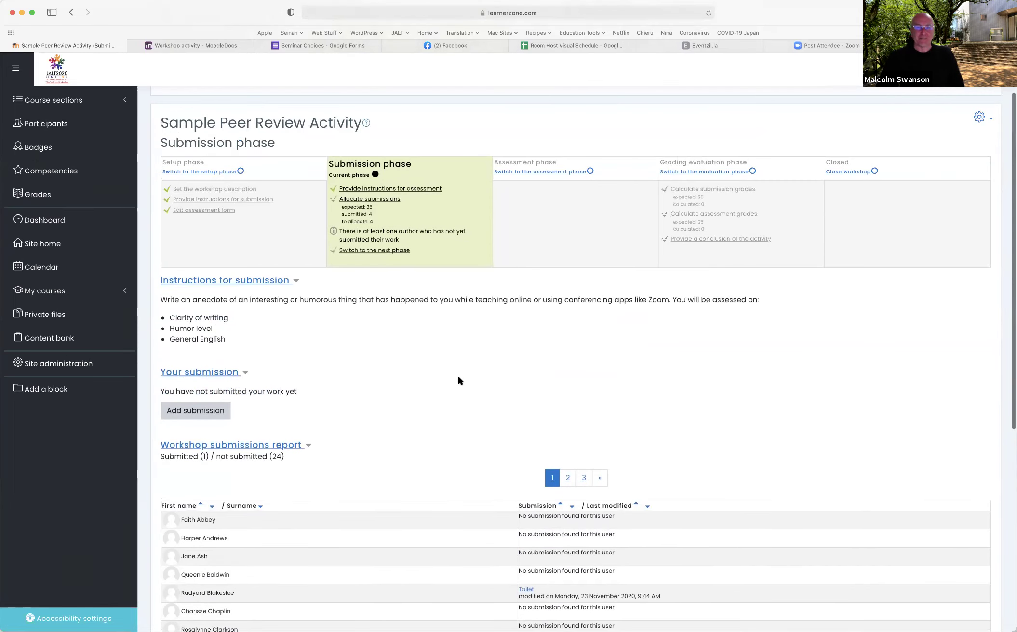
pyautogui.scroll(-2, 458, 378)
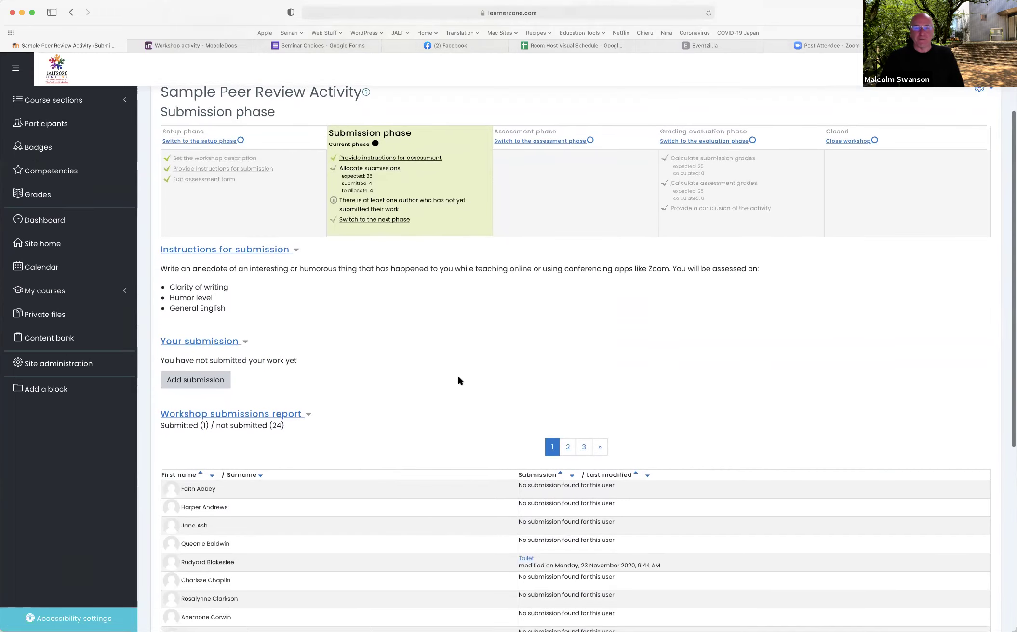
pyautogui.scroll(-5, 459, 381)
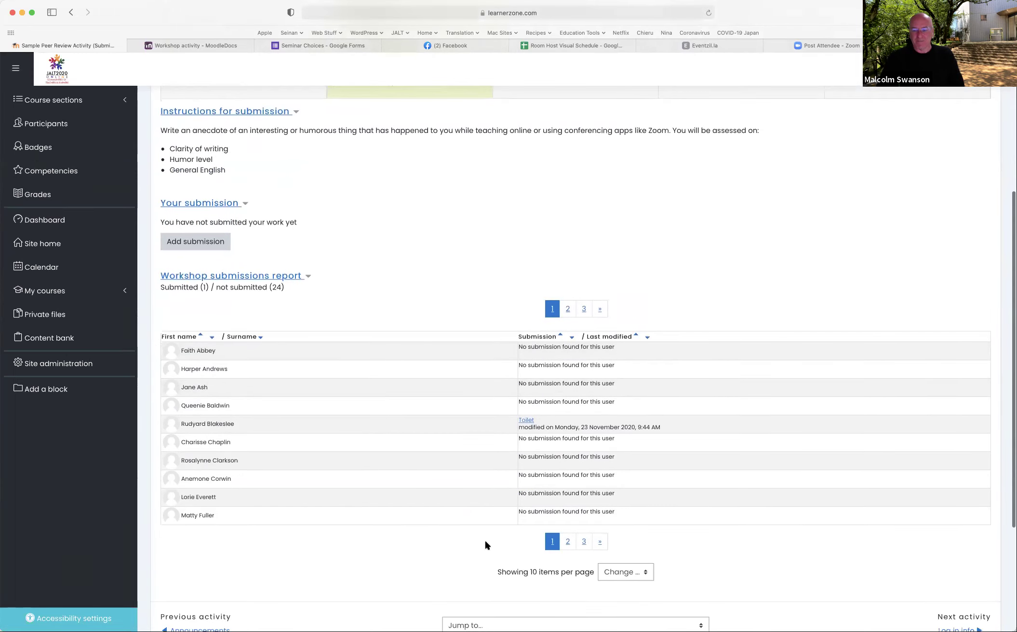
# Show 30 participants per page and sort the report by the Submission column
pyautogui.click(626, 573)
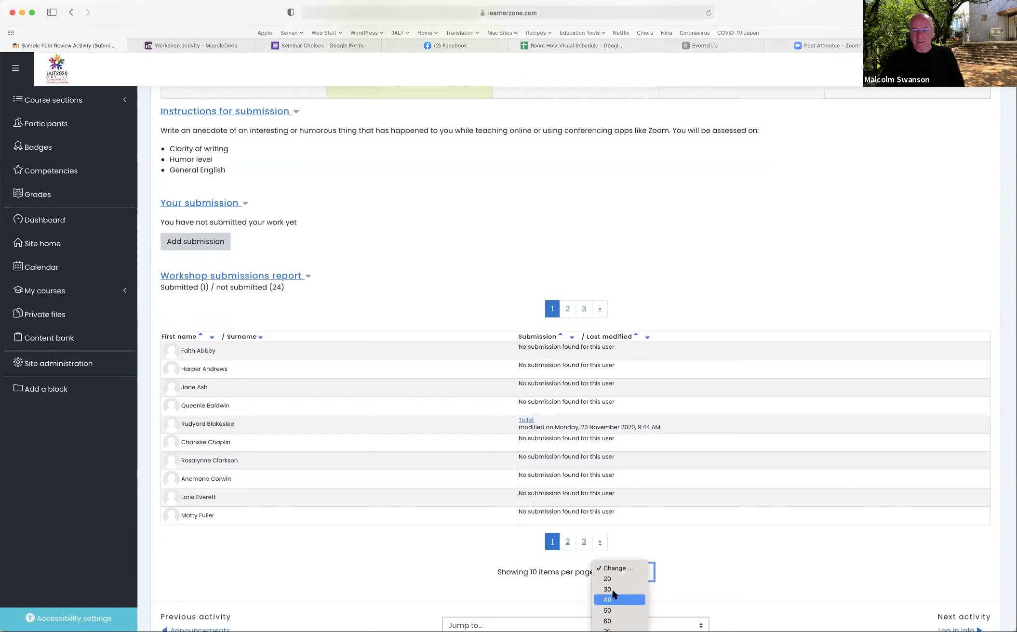
pyautogui.press('Return')
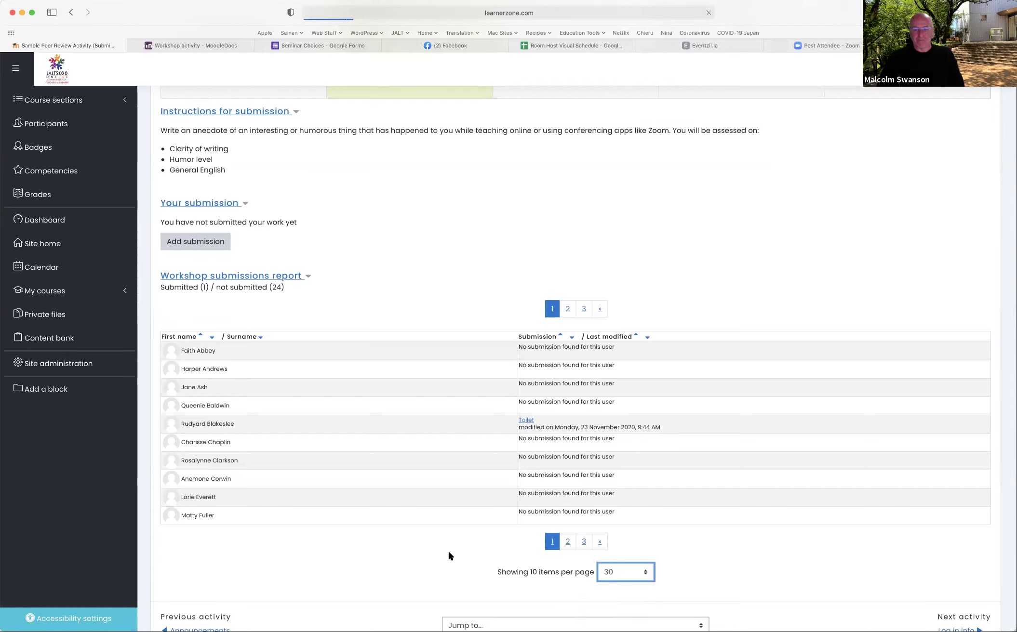
pyautogui.scroll(-10, 448, 550)
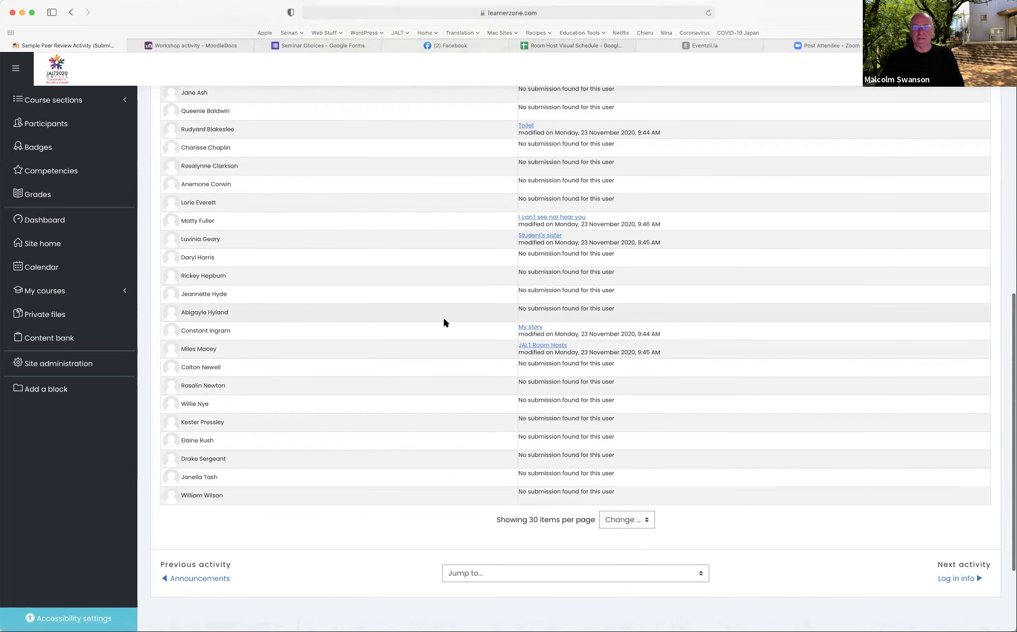
pyautogui.scroll(5, 444, 318)
pyautogui.click(560, 257)
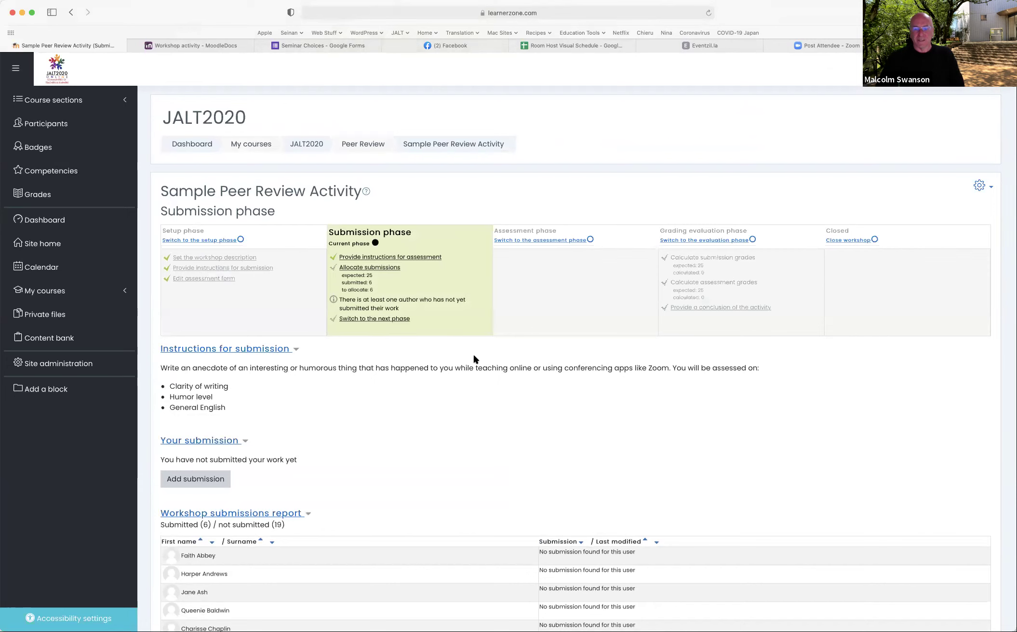
# List the six submitted stories first and zoom the browser page in
pyautogui.click(578, 539)
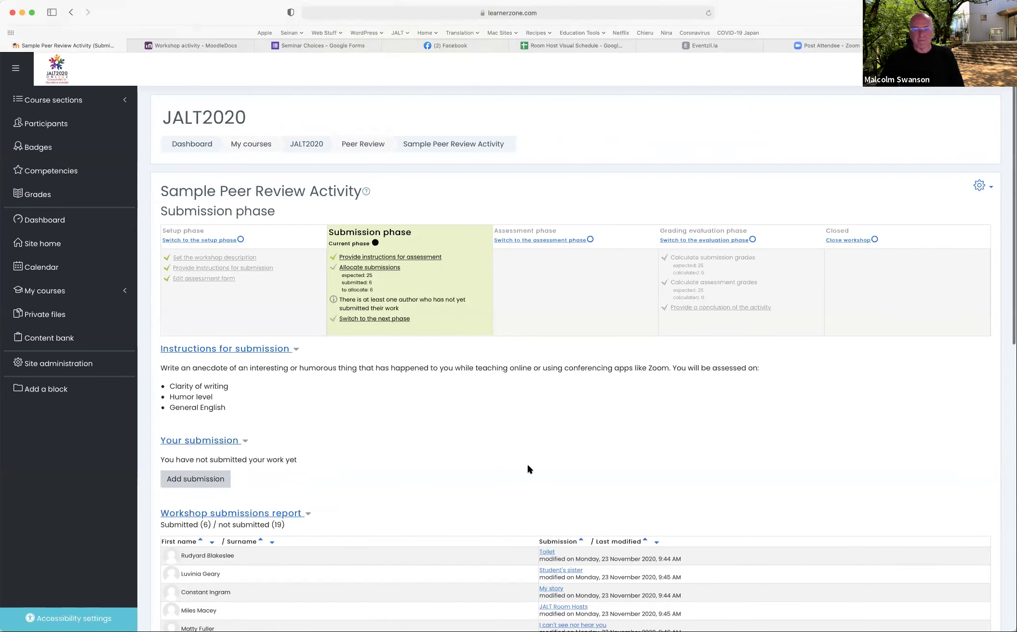
pyautogui.scroll(-5, 527, 462)
pyautogui.press('super+equal')
pyautogui.press('super+equal')
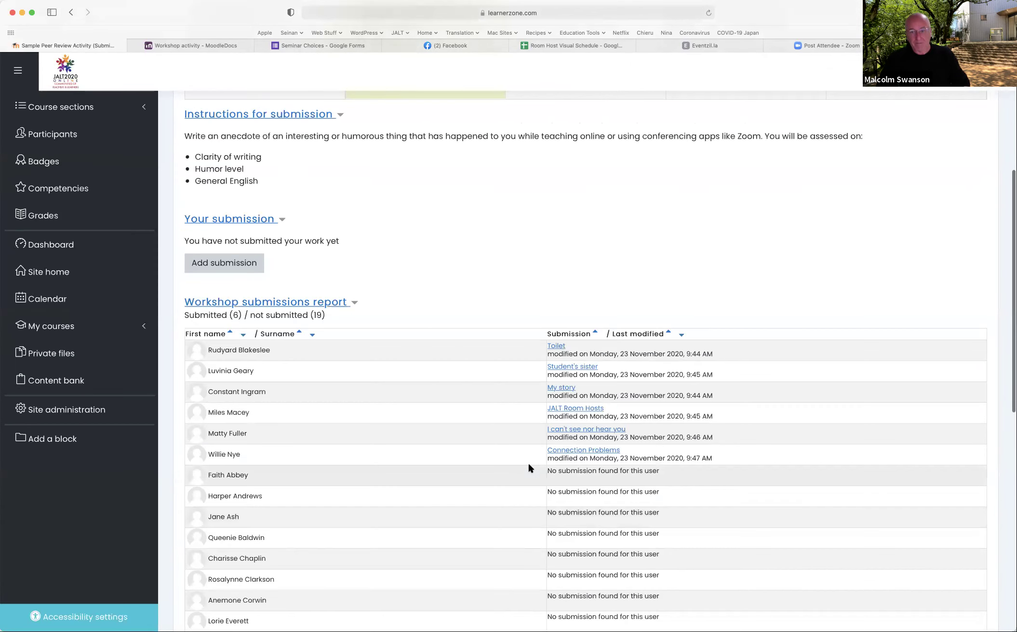
pyautogui.scroll(-1, 545, 453)
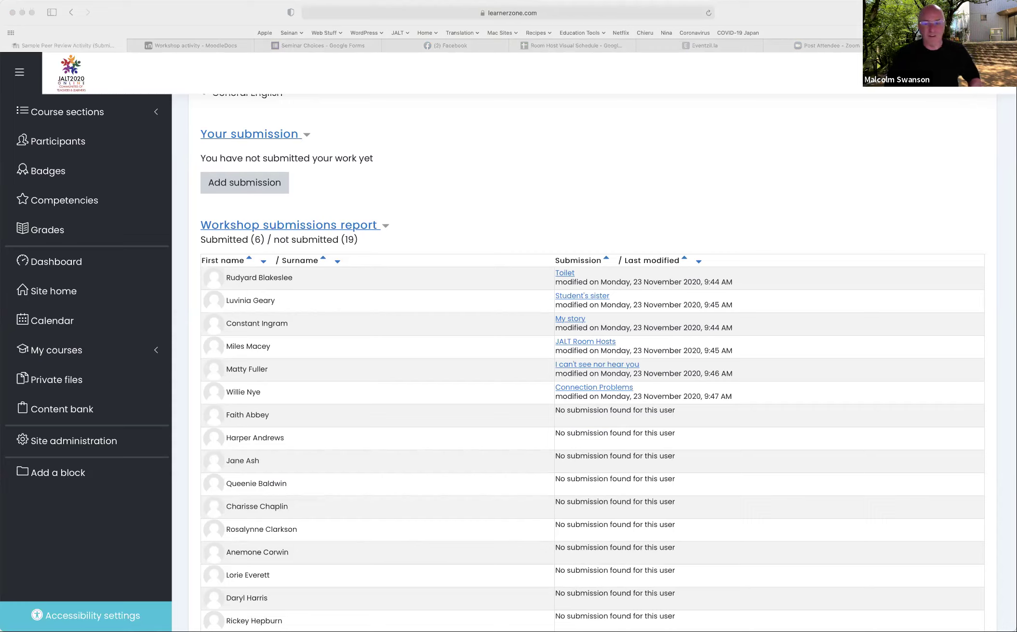
# Refresh the report until 8 stories appear, including Pyjama girl and Please unmute!
pyautogui.click(619, 72)
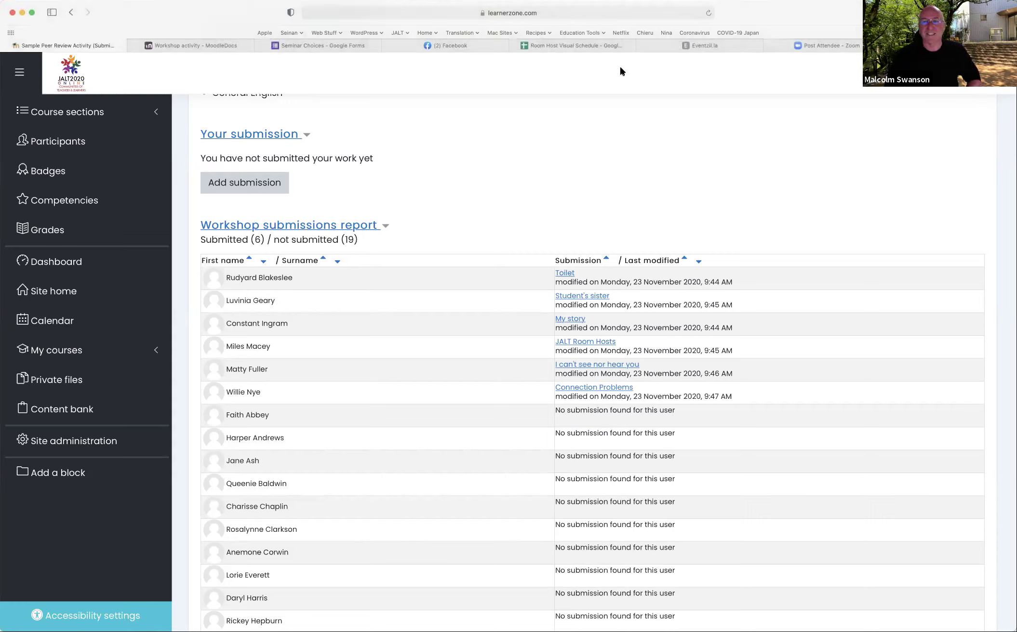
pyautogui.click(708, 13)
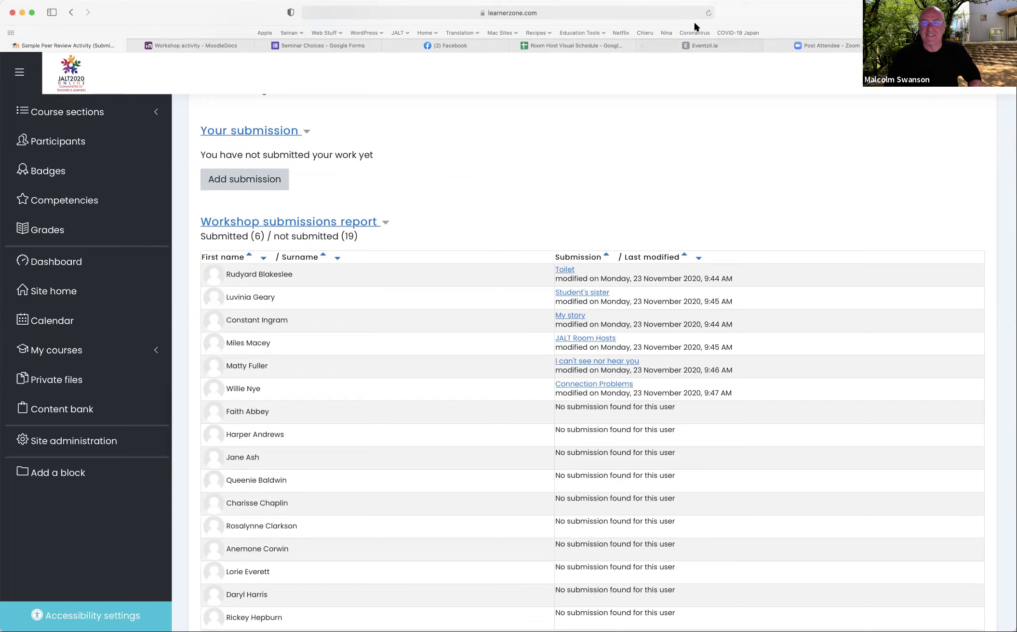
pyautogui.click(711, 33)
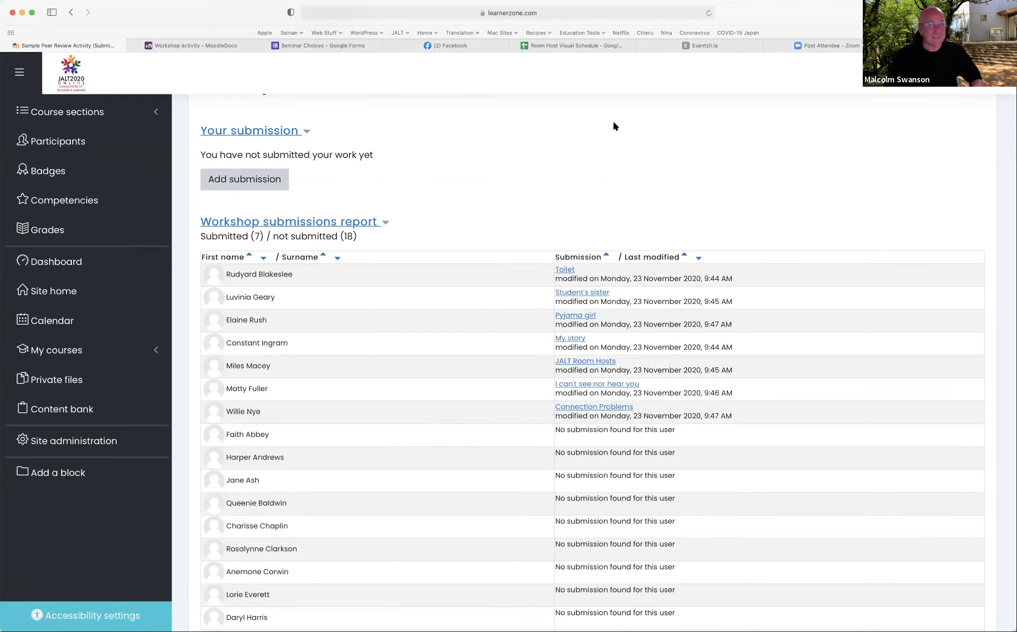
pyautogui.click(708, 13)
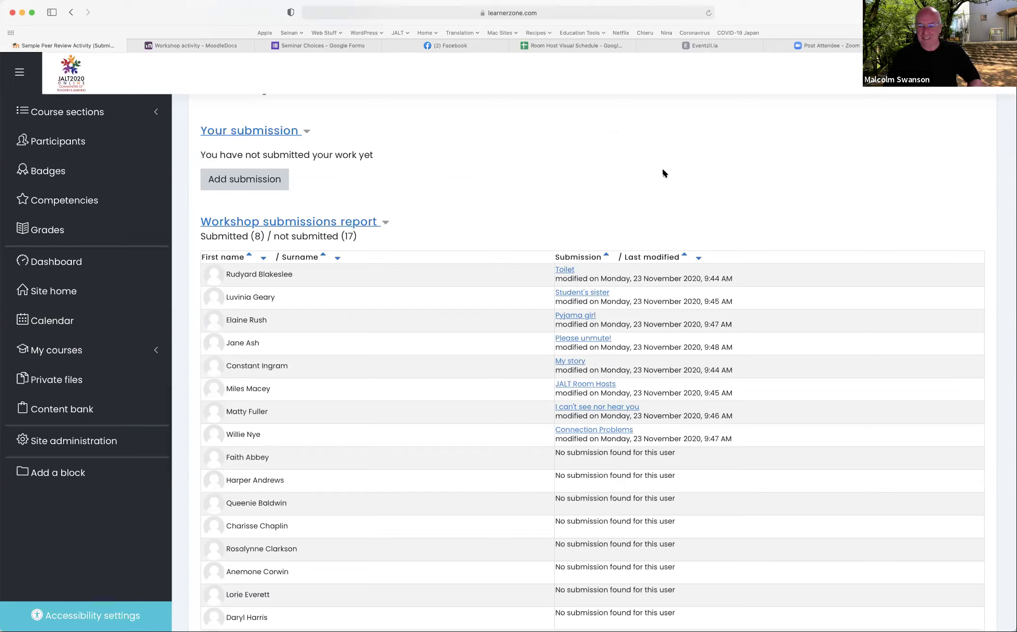
pyautogui.scroll(10, 663, 172)
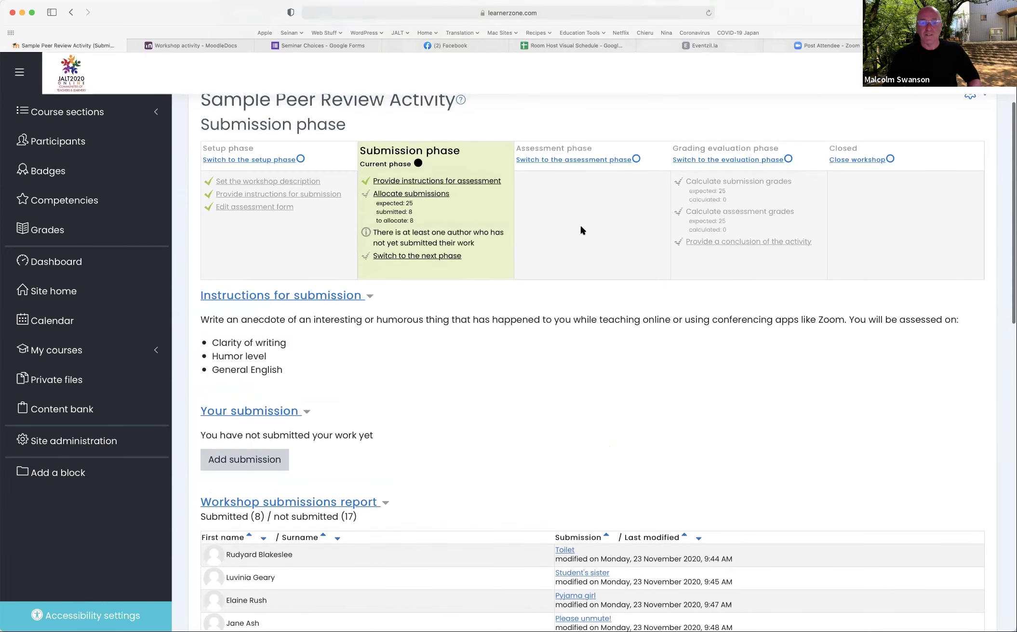
# Switch the workshop from the Submission phase to the Assessment phase
pyautogui.scroll(2, 580, 223)
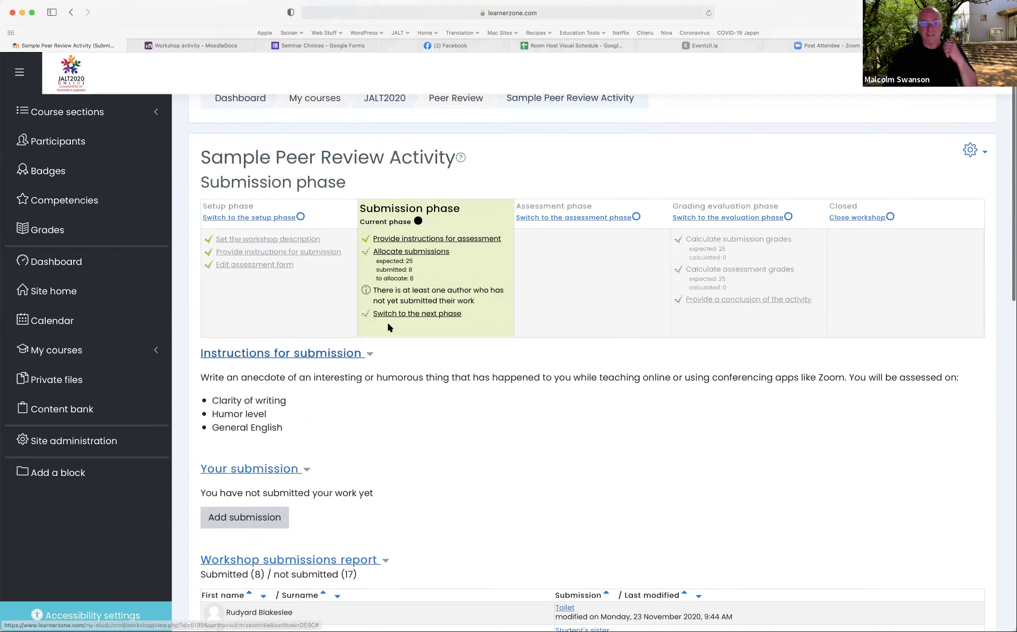
pyautogui.click(415, 314)
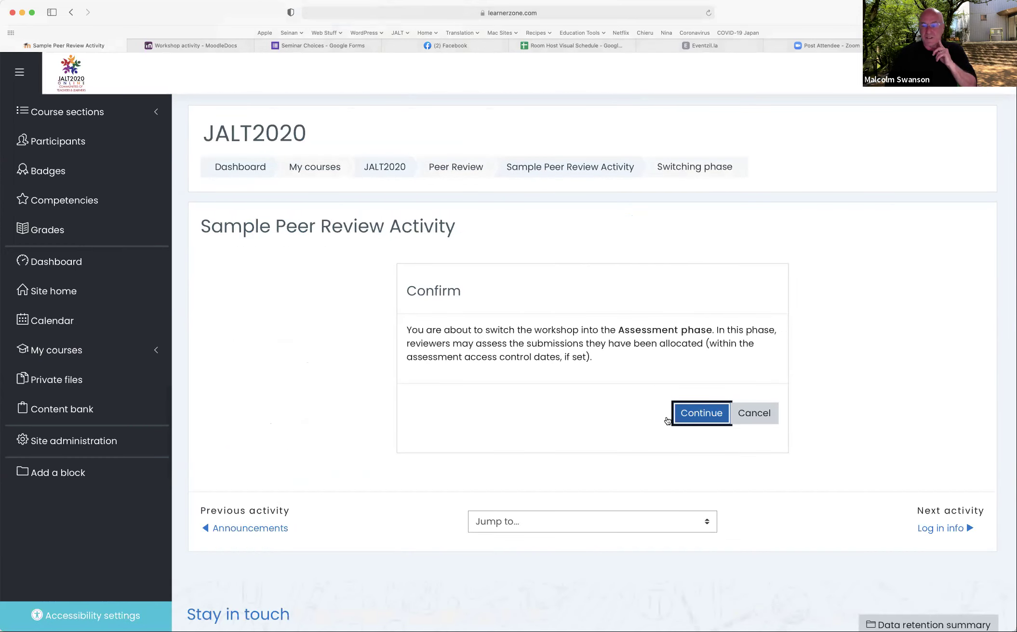
pyautogui.click(692, 418)
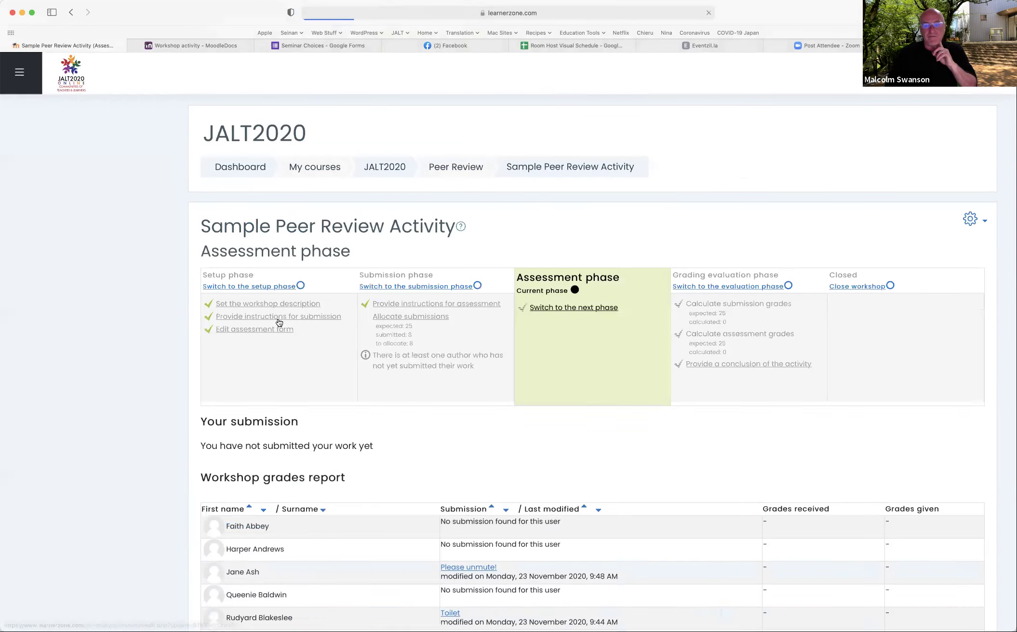
pyautogui.scroll(-5, 550, 358)
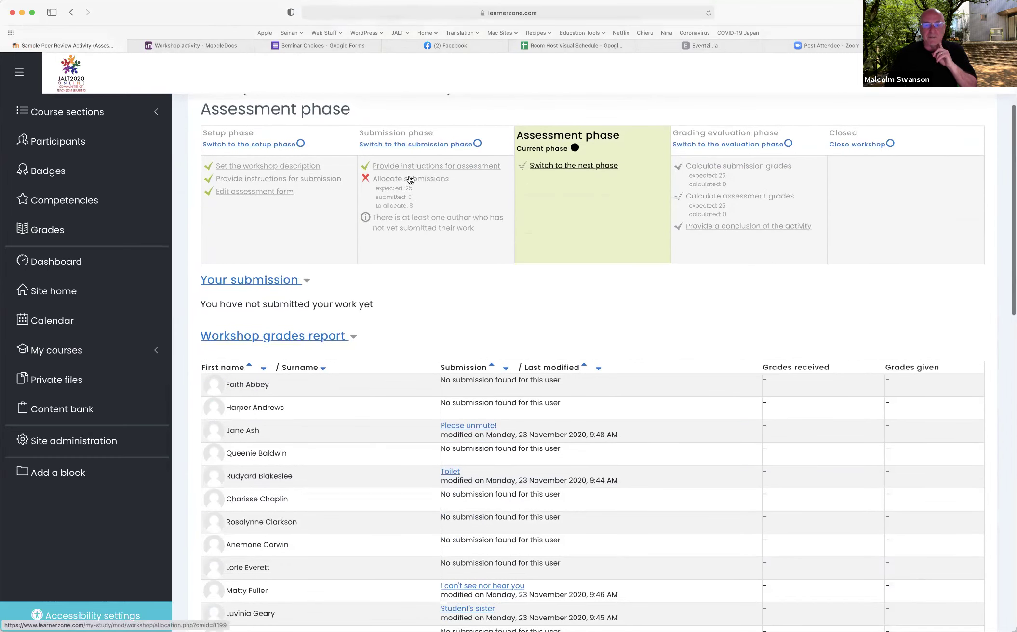
# Randomly allocate 2 reviews per submission, creating 16 assessments, then return to the activity
pyautogui.click(409, 180)
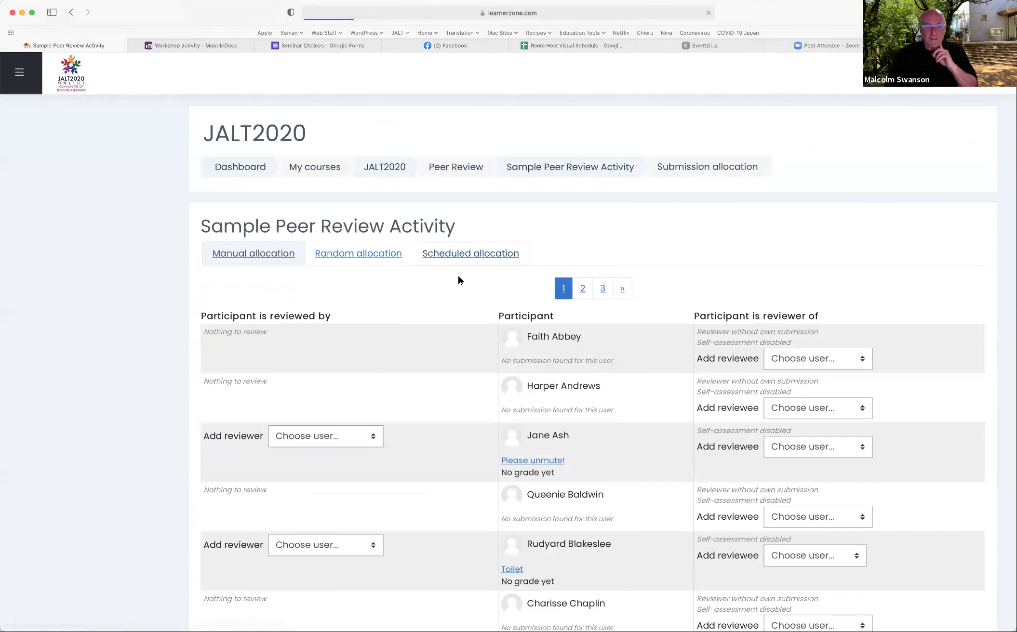
pyautogui.scroll(-1, 429, 277)
pyautogui.click(364, 234)
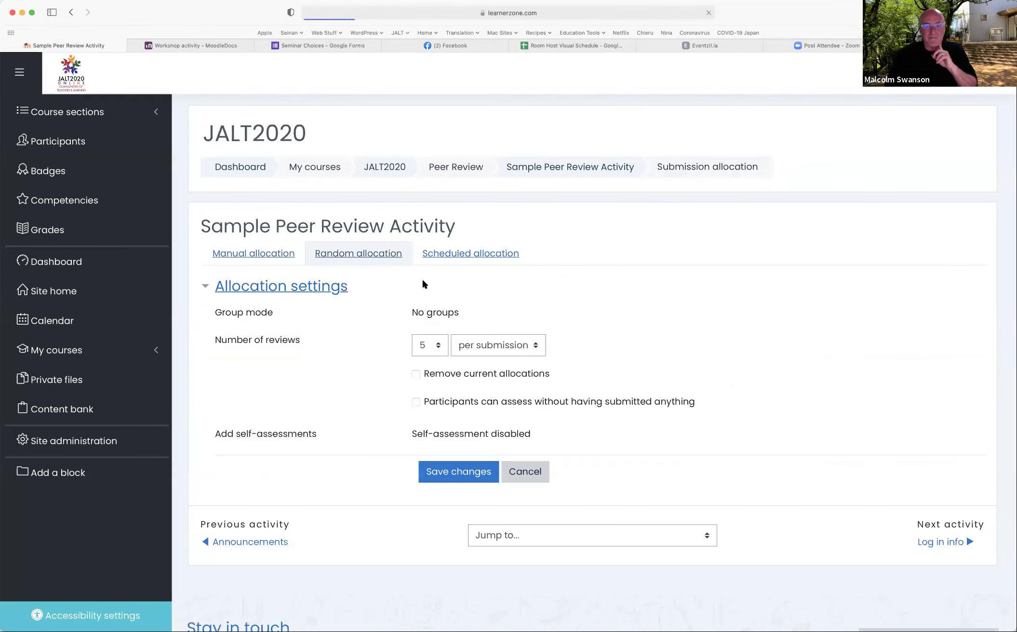
pyautogui.scroll(-3, 417, 285)
pyautogui.click(437, 263)
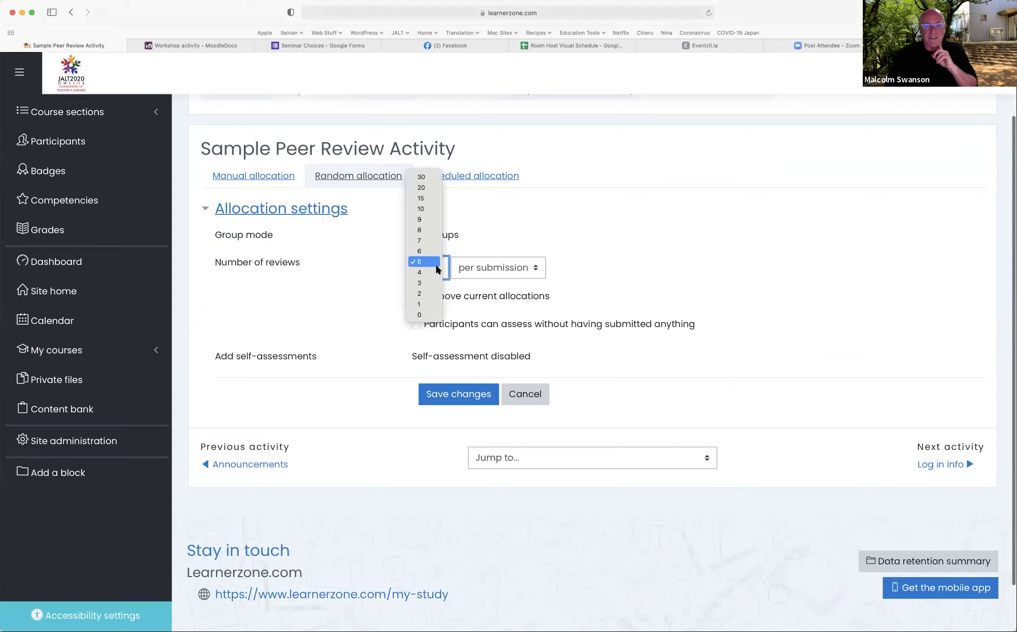
pyautogui.click(421, 294)
pyautogui.scroll(-2, 603, 270)
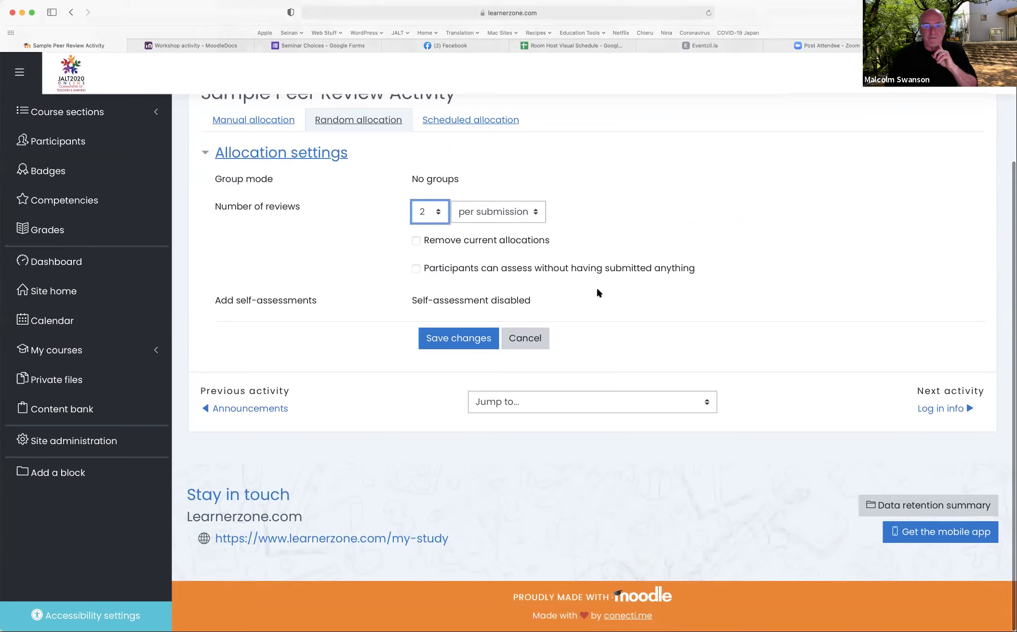
pyautogui.click(459, 340)
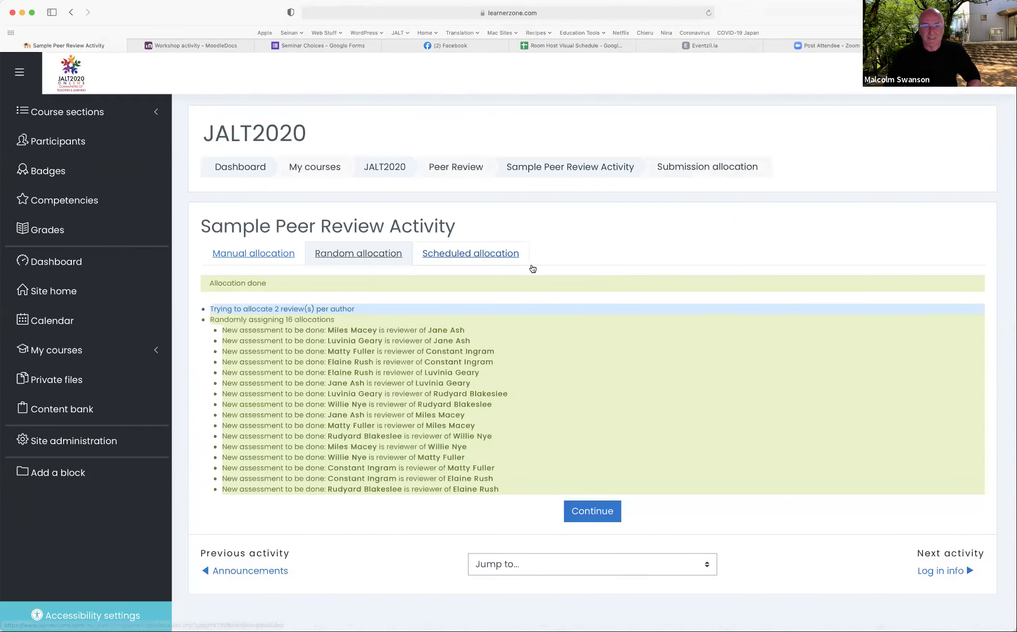
pyautogui.click(586, 516)
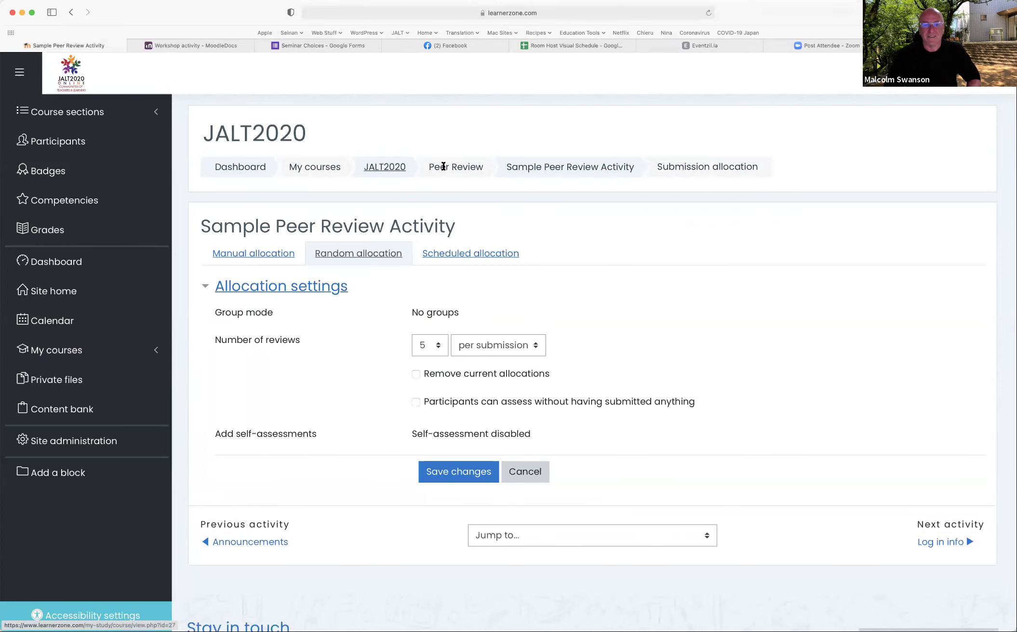
pyautogui.click(559, 169)
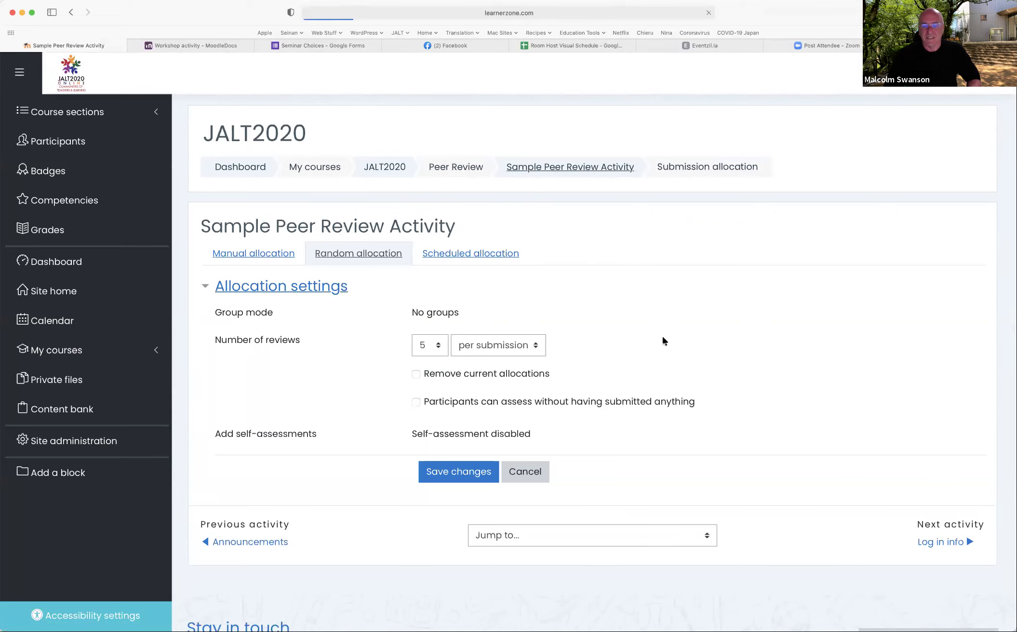
# Scroll the Workshop grades report to check each submitter's two allocated reviewers
pyautogui.scroll(-5, 663, 340)
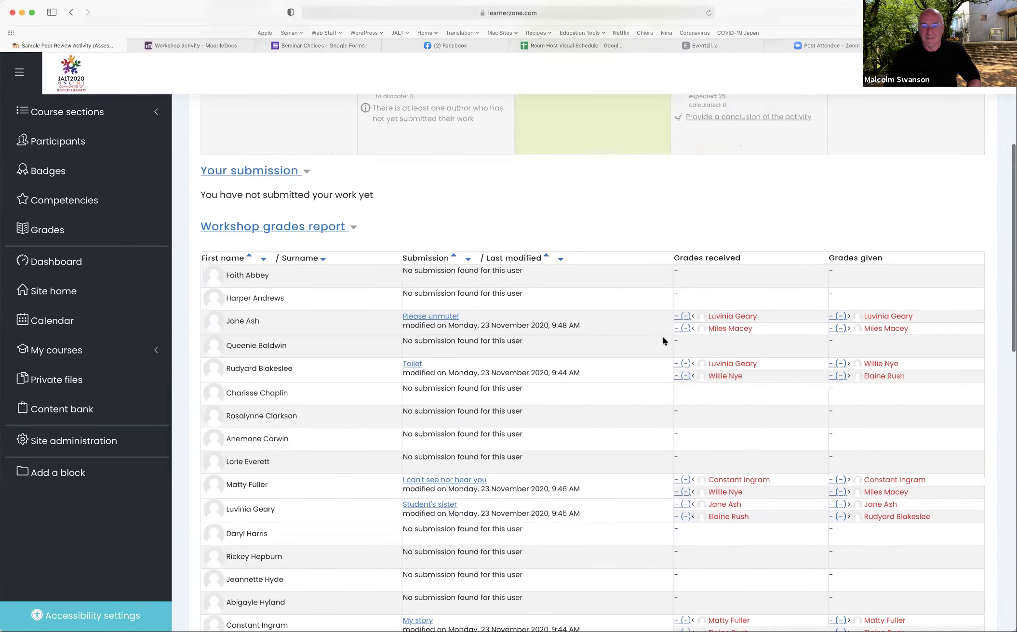
pyautogui.scroll(-2, 632, 400)
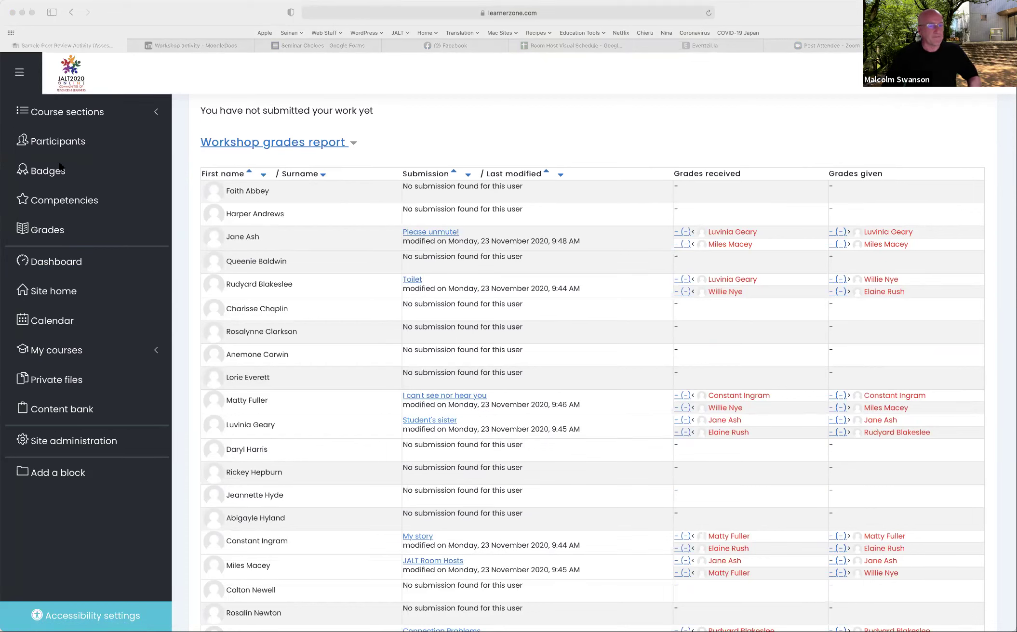
pyautogui.scroll(6, 508, 80)
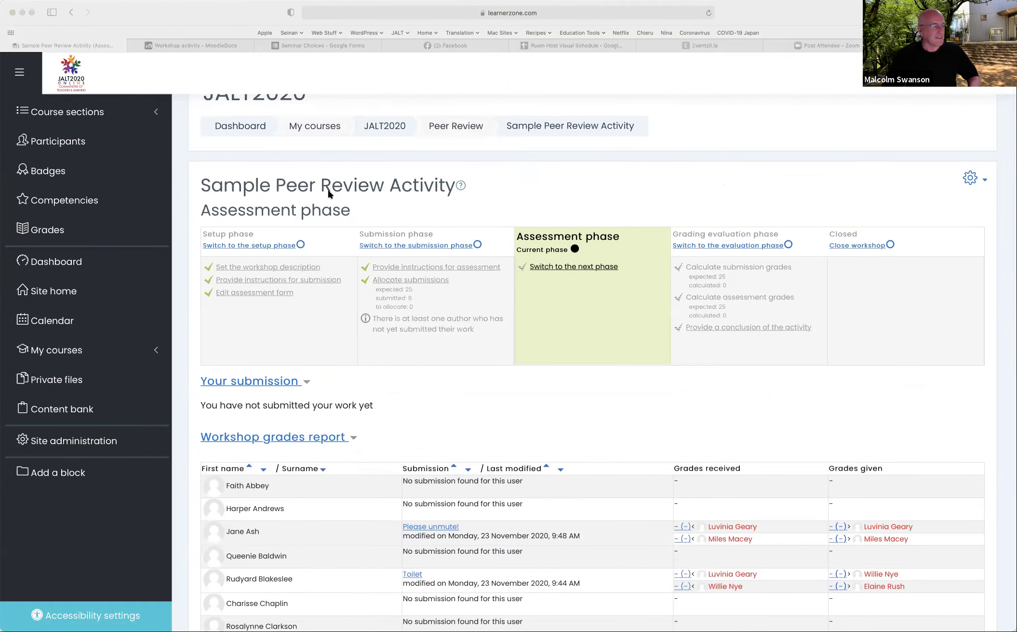
pyautogui.scroll(-1, 586, 182)
pyautogui.scroll(1, 586, 182)
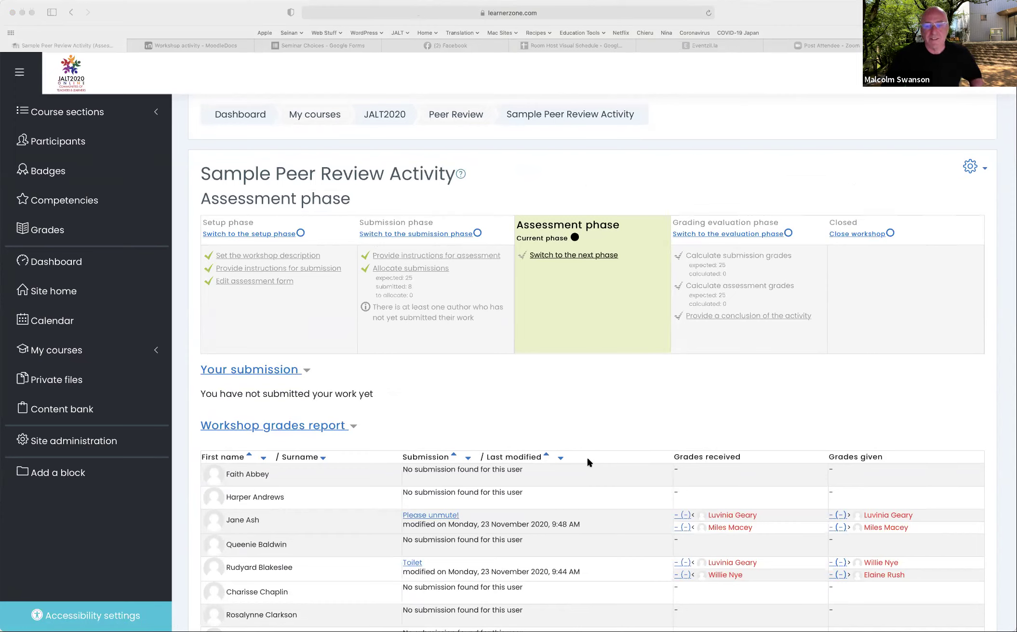
# Switch to the browser window logged in as a student
pyautogui.press('super+Tab')
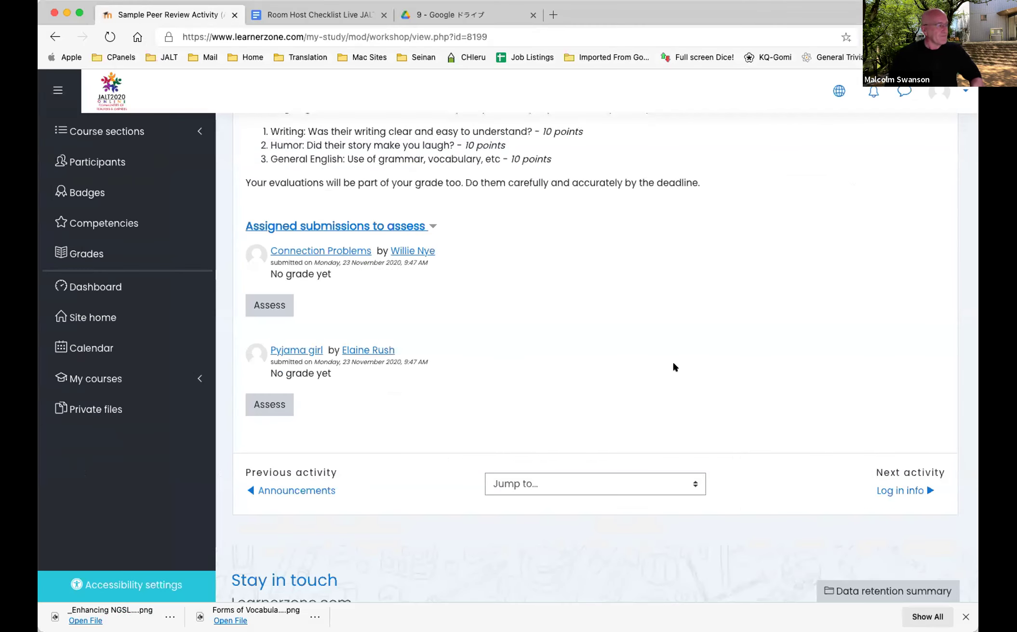
pyautogui.scroll(-1, 672, 359)
pyautogui.scroll(10, 671, 364)
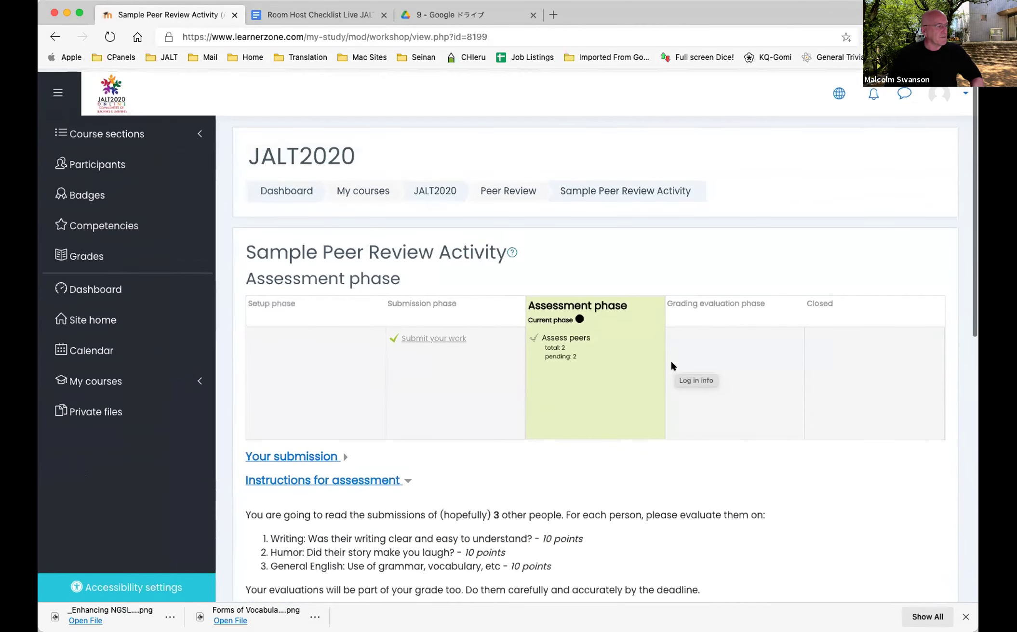
pyautogui.scroll(-3, 624, 406)
pyautogui.scroll(-8, 625, 406)
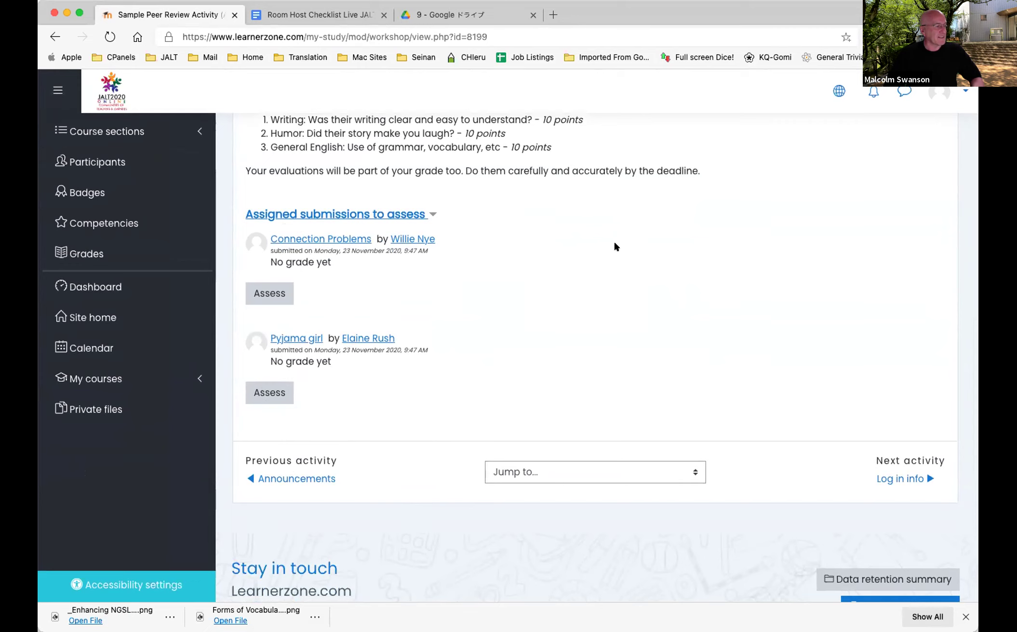
pyautogui.scroll(4, 617, 243)
pyautogui.scroll(5, 618, 244)
pyautogui.scroll(-2, 618, 244)
pyautogui.scroll(-6, 618, 243)
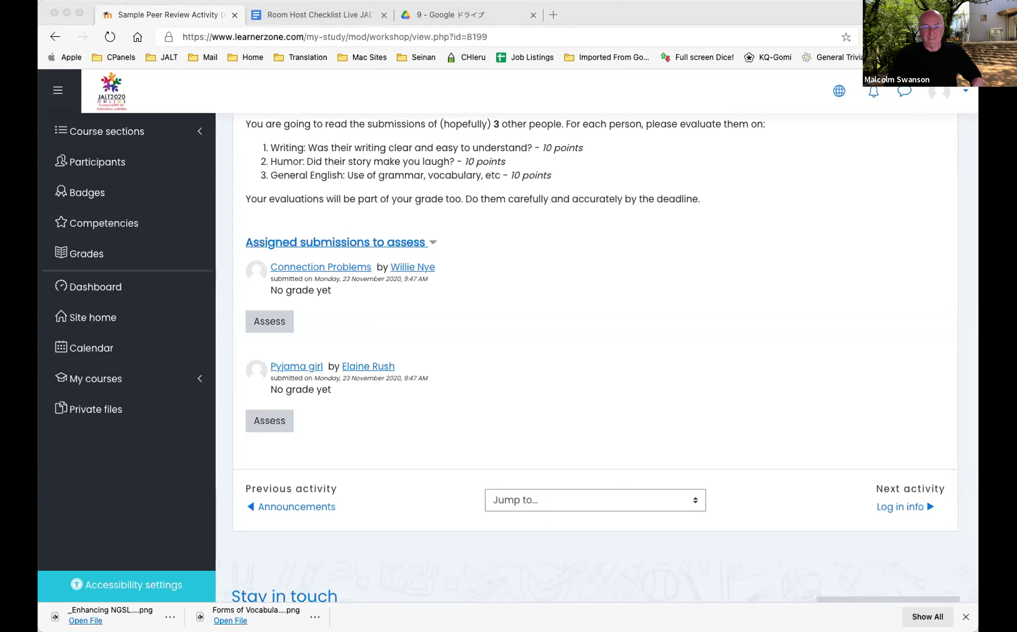
pyautogui.click(797, 332)
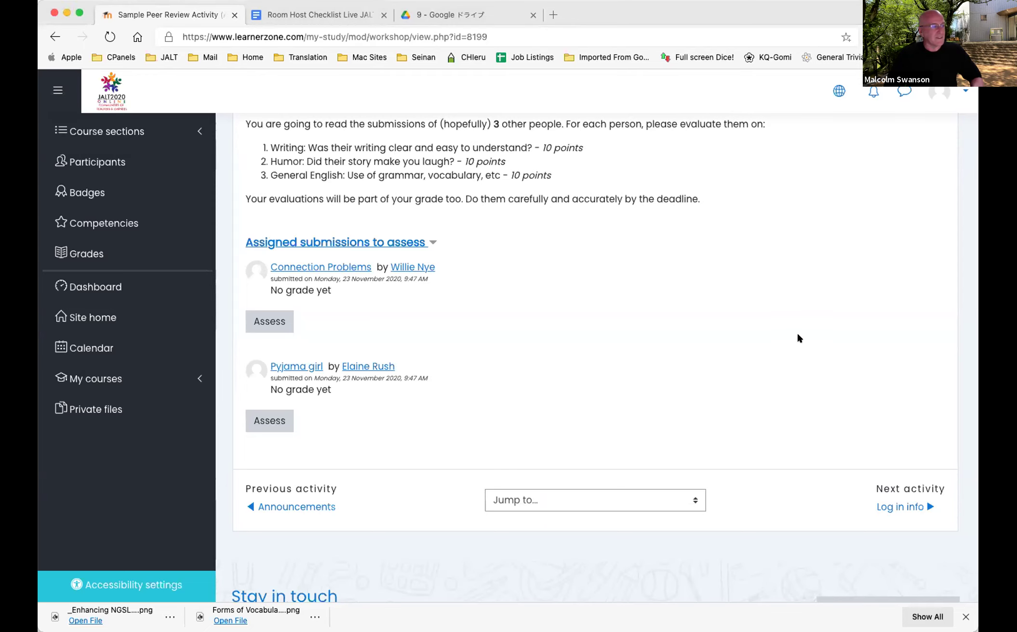
pyautogui.scroll(10, 793, 332)
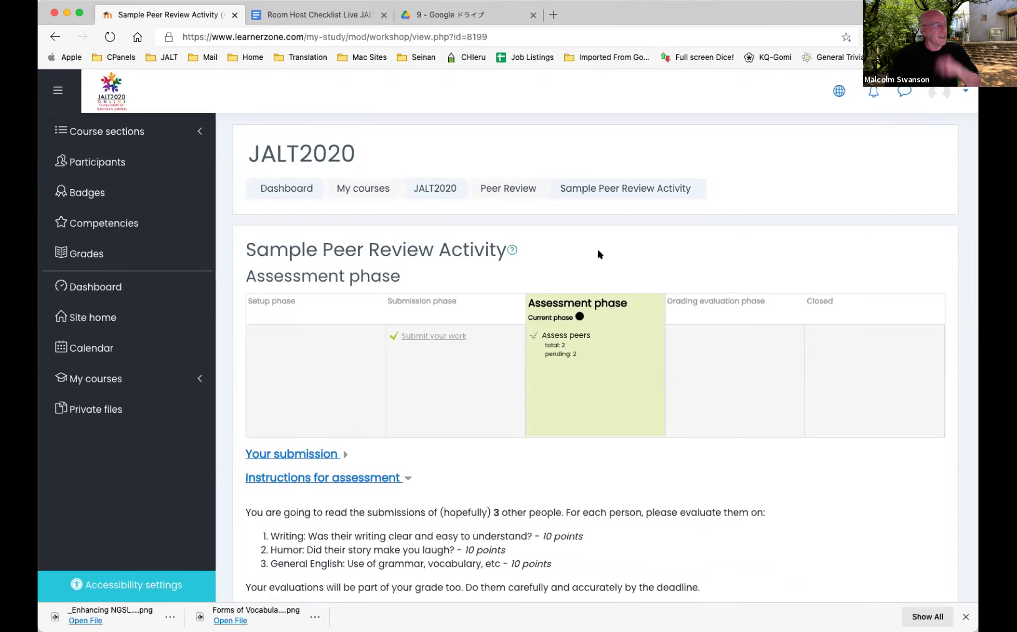
# Reload the workshop as the student and open the assigned submission Connection Problems
pyautogui.click(596, 188)
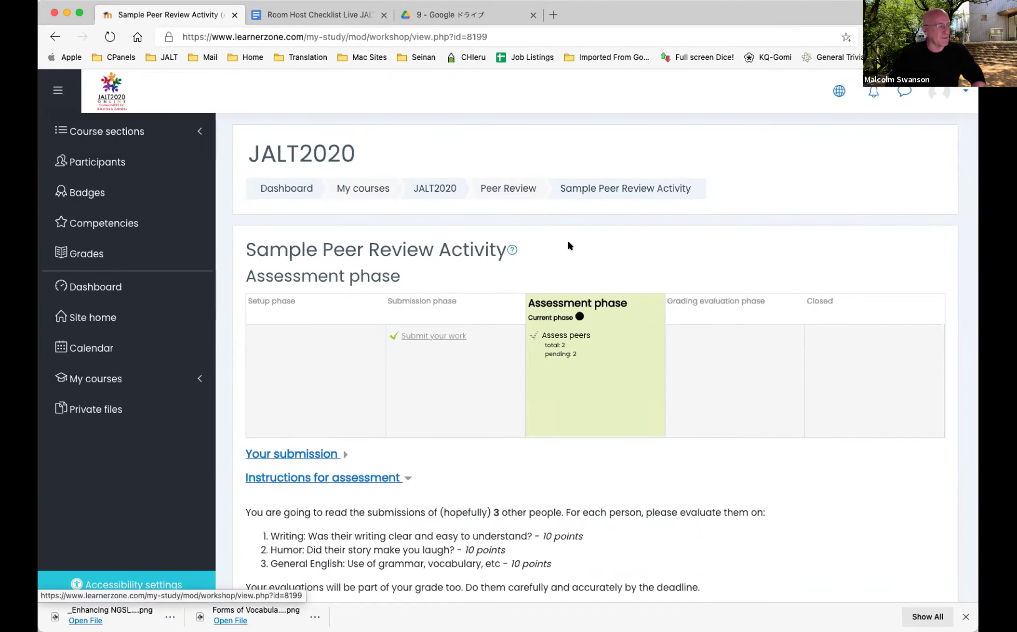
pyautogui.scroll(-8, 569, 245)
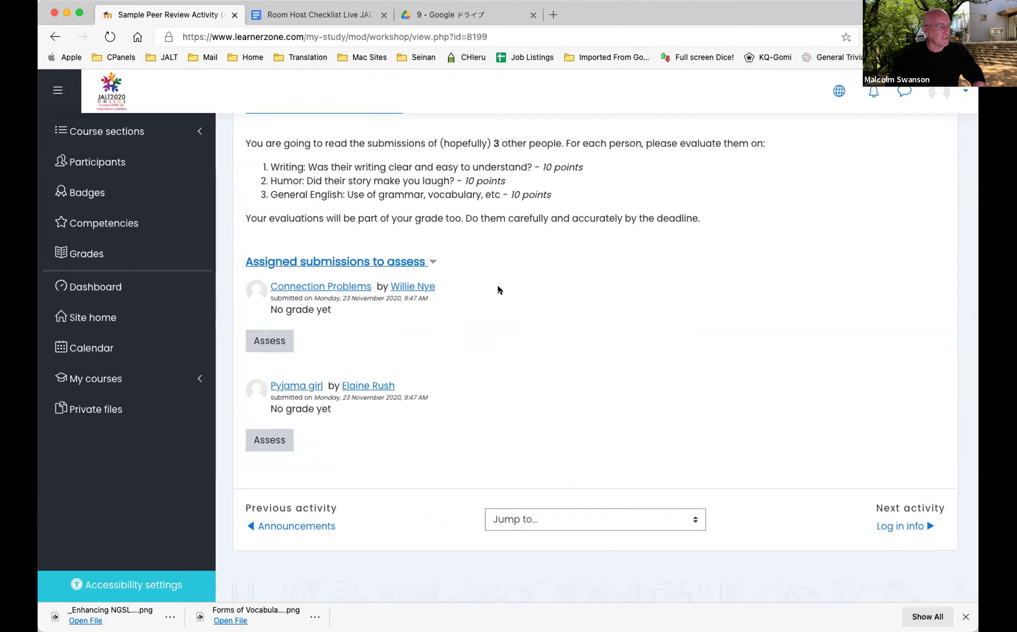
pyautogui.scroll(5, 498, 289)
pyautogui.scroll(3, 498, 289)
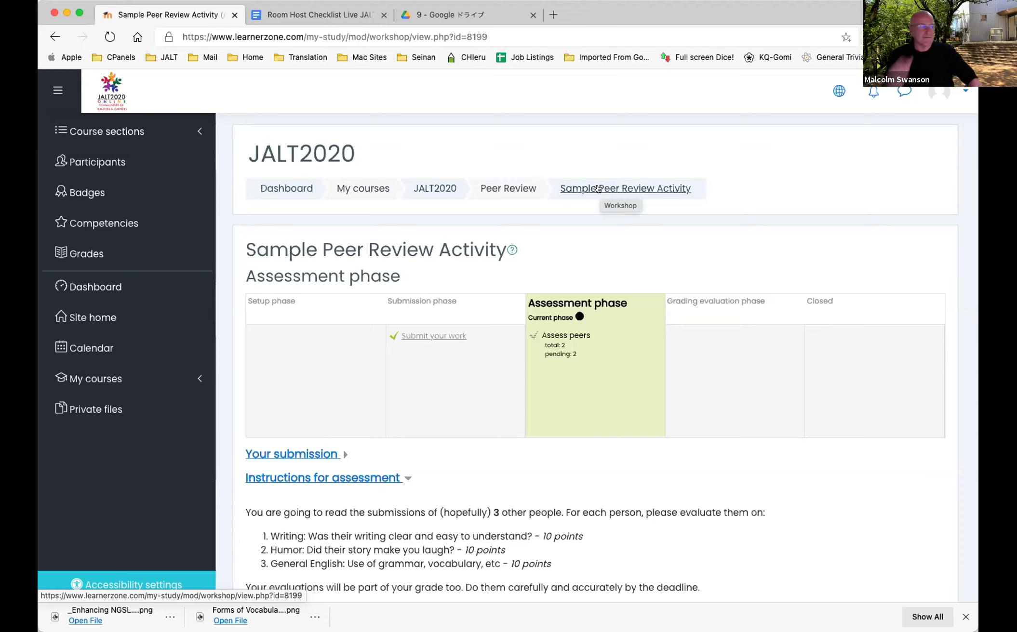
pyautogui.scroll(-2, 725, 339)
pyautogui.scroll(-9, 732, 345)
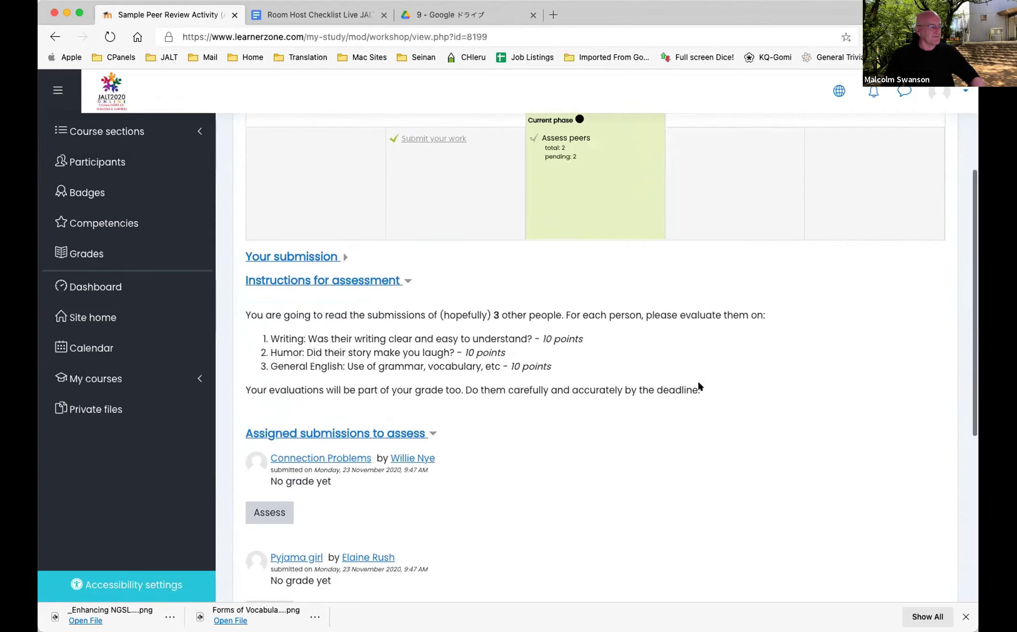
pyautogui.click(316, 336)
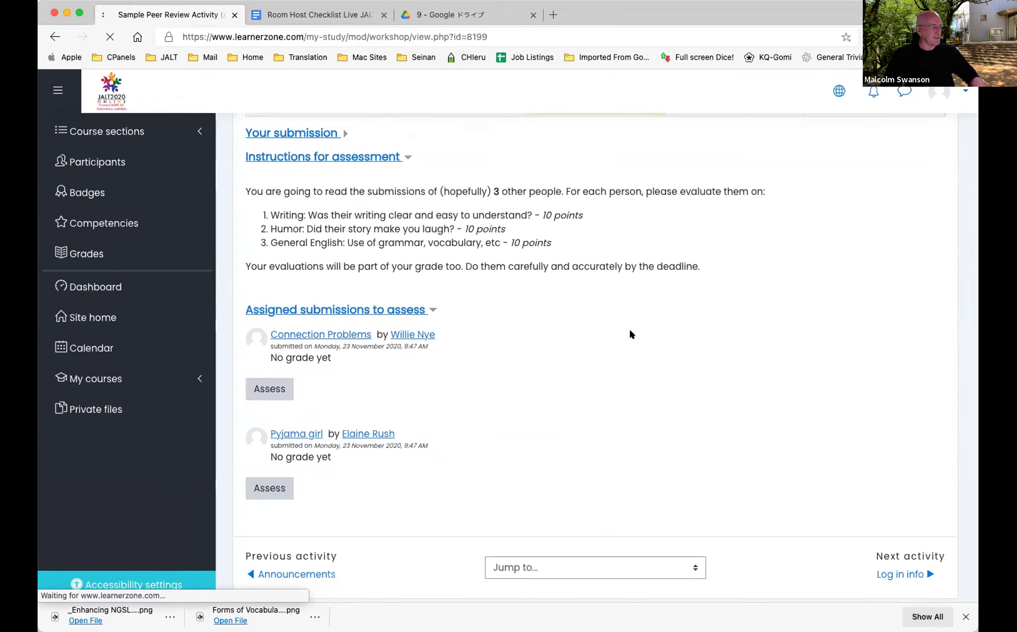
# Open the Connection Problems assessment form and review its writing, humor and English criteria, 10 points each
pyautogui.scroll(-9, 614, 344)
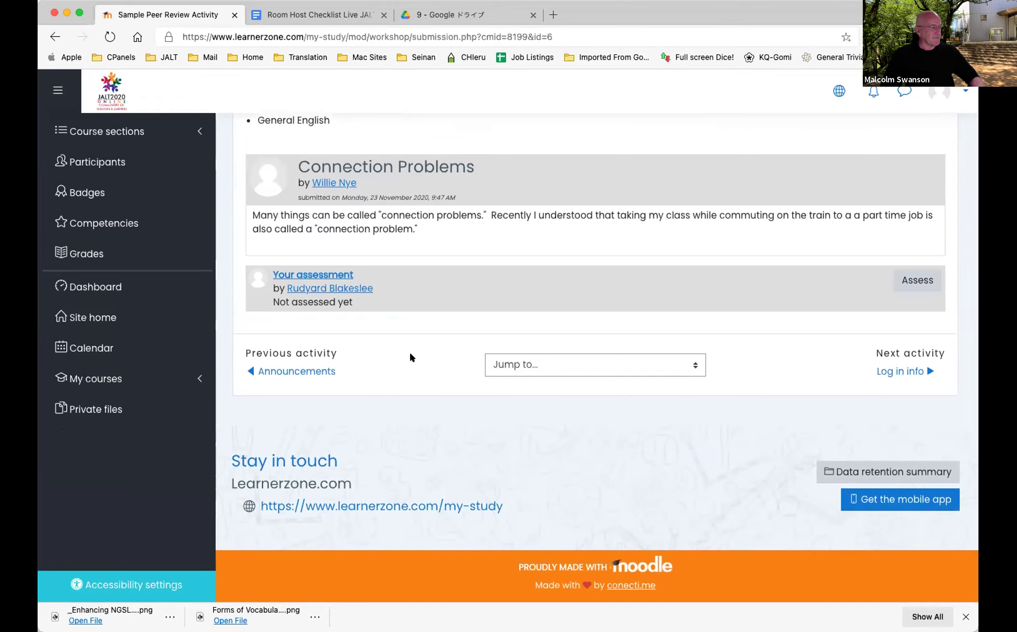
pyautogui.scroll(2, 410, 357)
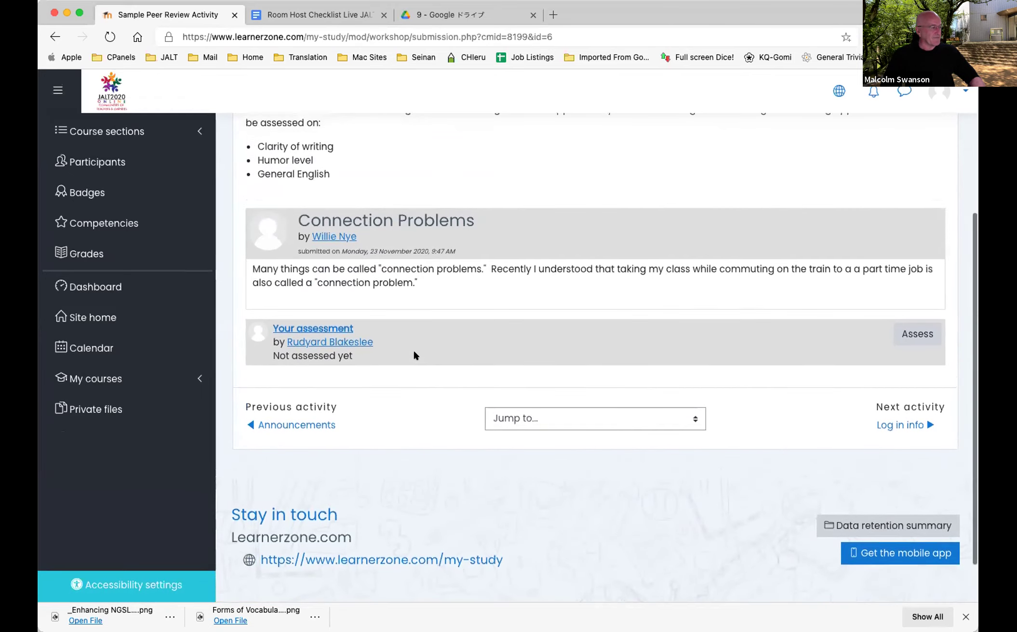
pyautogui.click(916, 332)
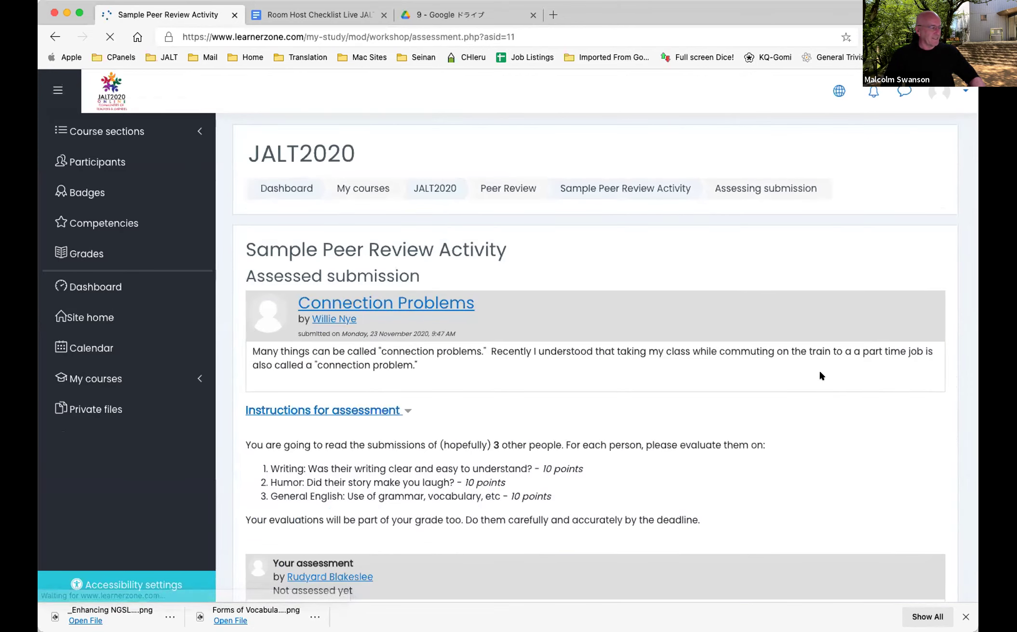
pyautogui.scroll(-10, 819, 370)
pyautogui.scroll(-2, 819, 376)
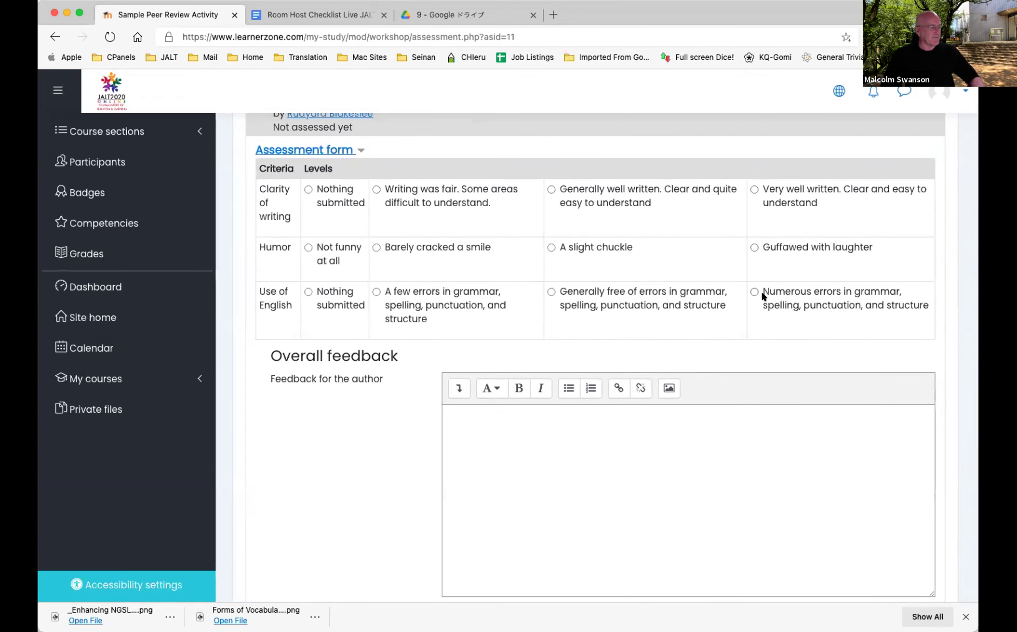
pyautogui.scroll(-4, 675, 332)
pyautogui.scroll(20, 608, 334)
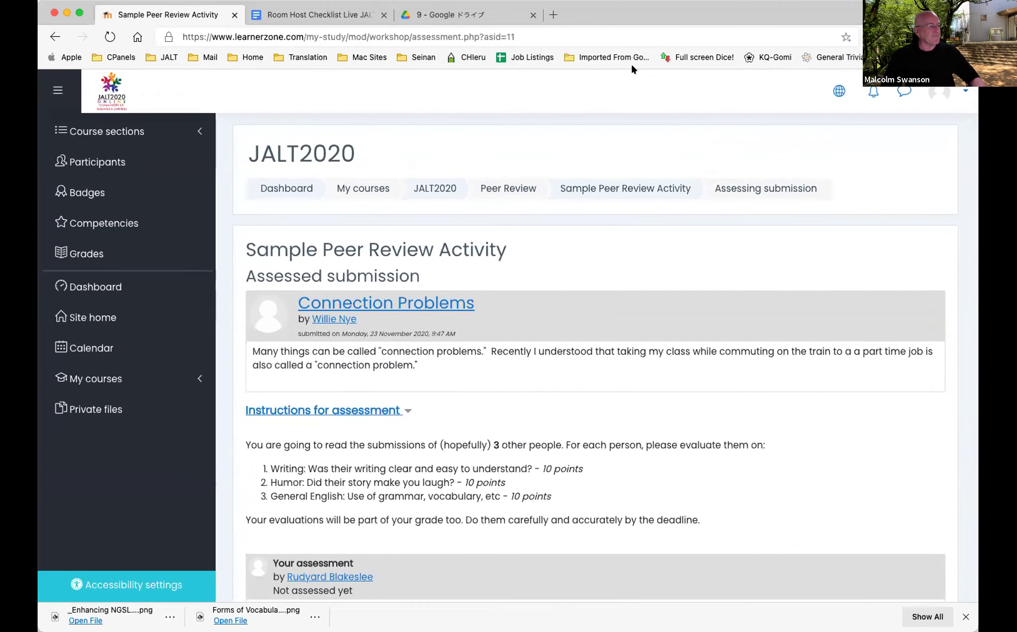
# Return to the Sample Peer Review Activity workshop and reload twice until grades like 58 and 48 appear
pyautogui.click(625, 188)
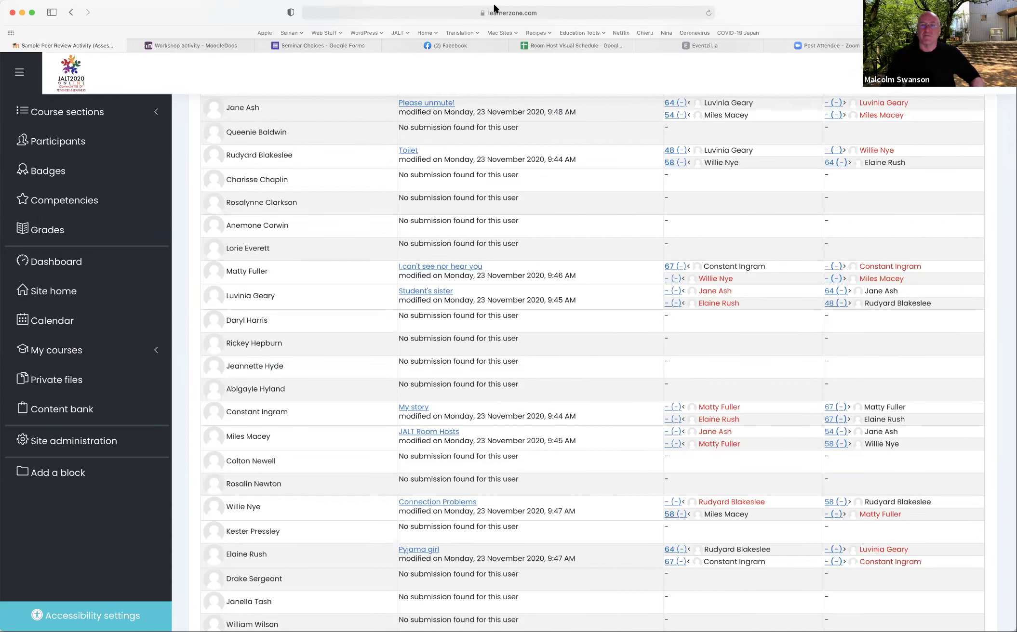
pyautogui.click(708, 13)
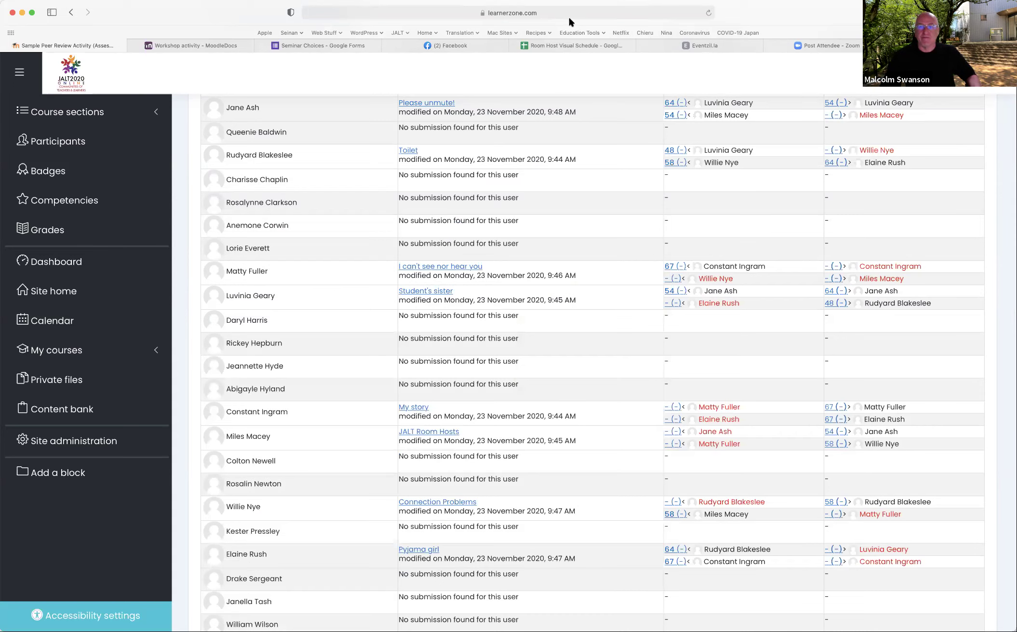
pyautogui.click(707, 13)
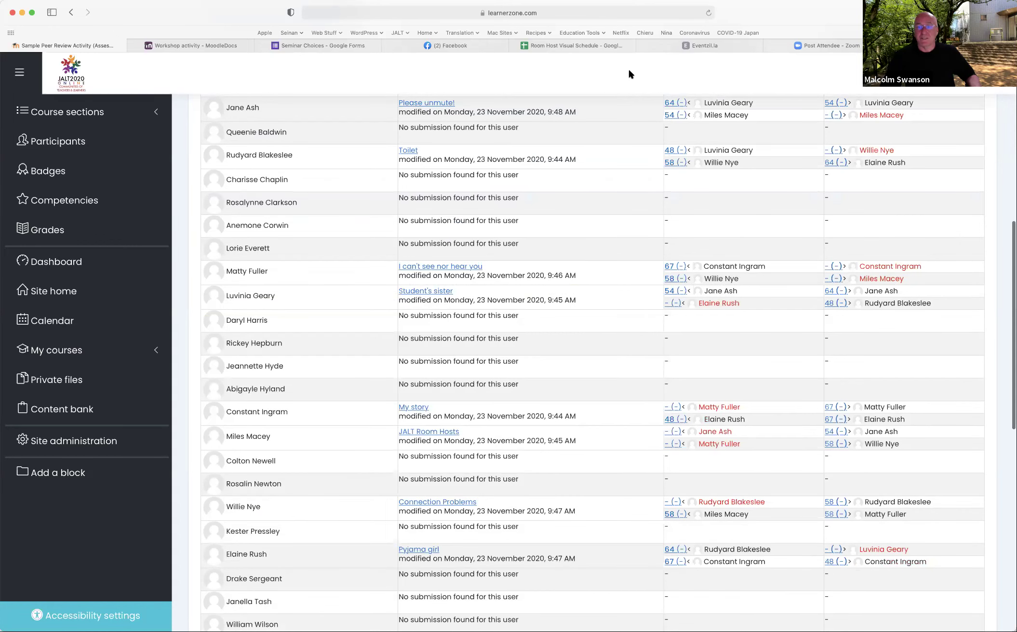
pyautogui.scroll(5, 629, 74)
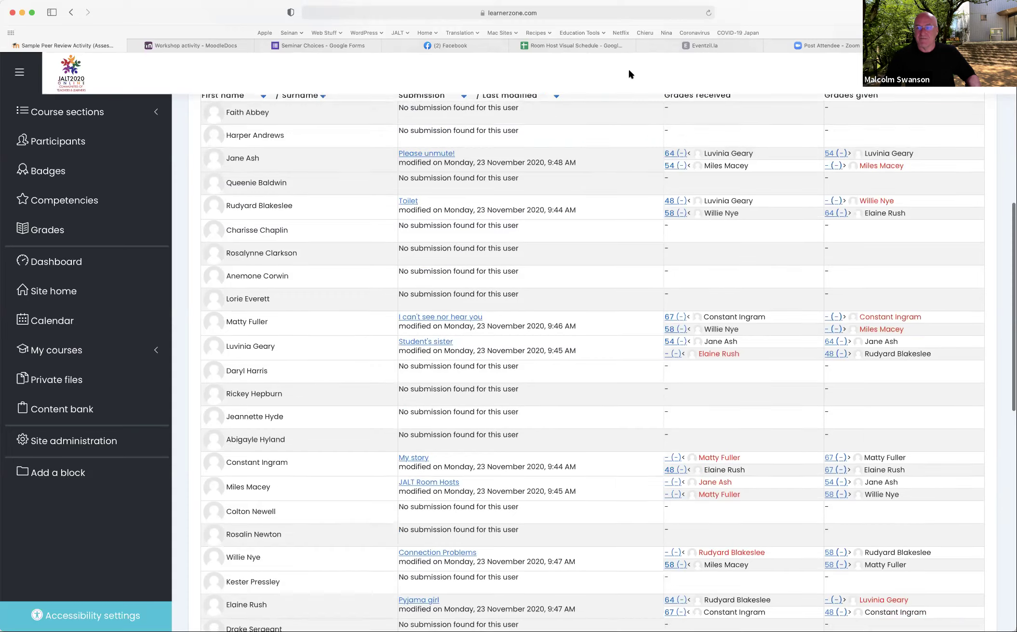
# Reload the workshop grades report twice to pull in further peer grades such as 74 and 67
pyautogui.scroll(4, 629, 74)
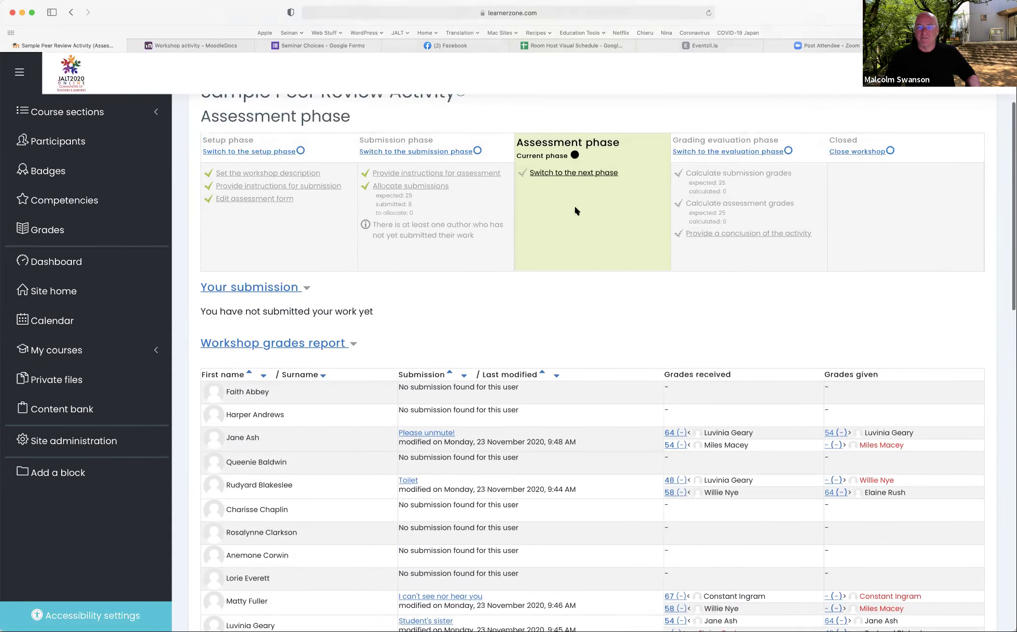
pyautogui.scroll(1, 577, 168)
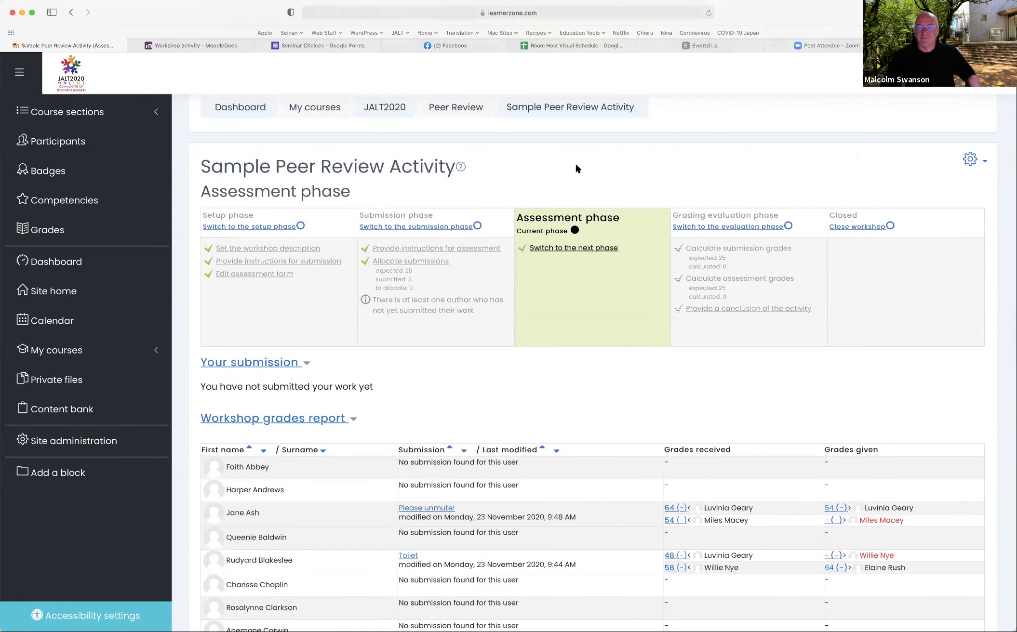
pyautogui.scroll(-1, 577, 167)
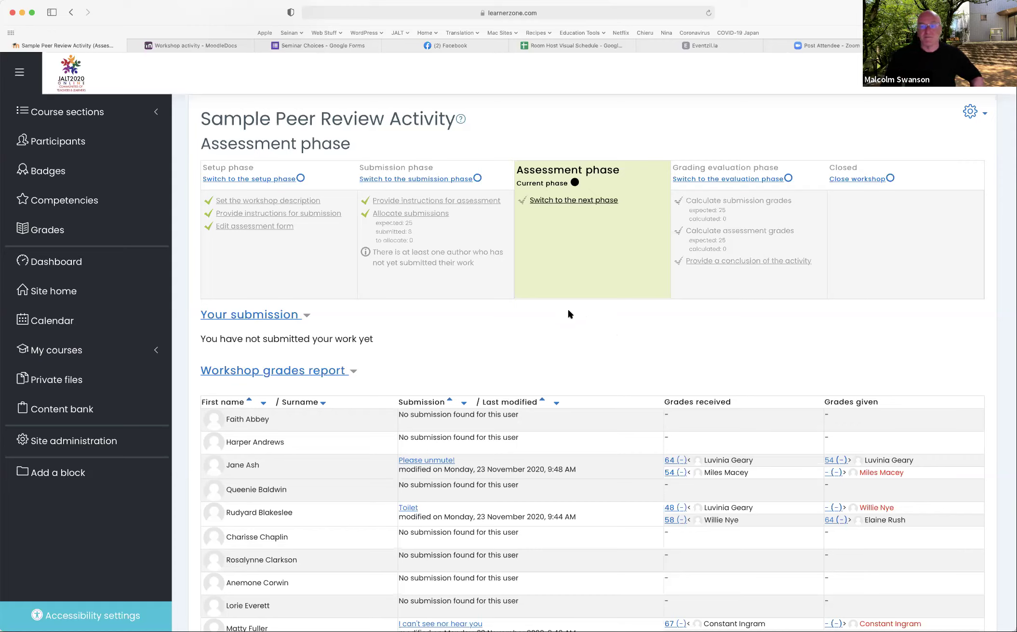
pyautogui.click(708, 12)
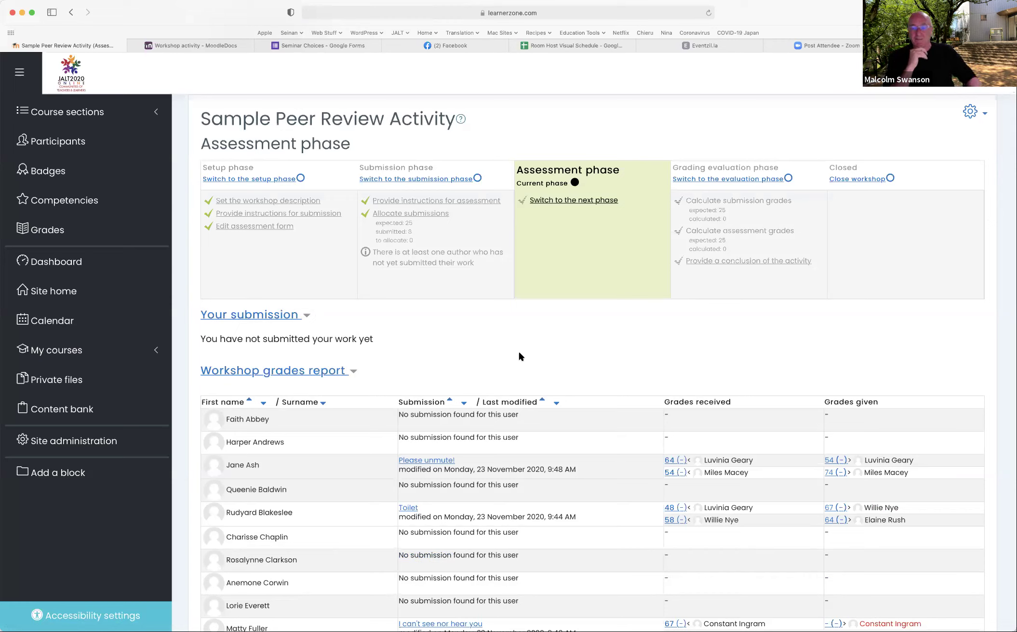
pyautogui.click(708, 13)
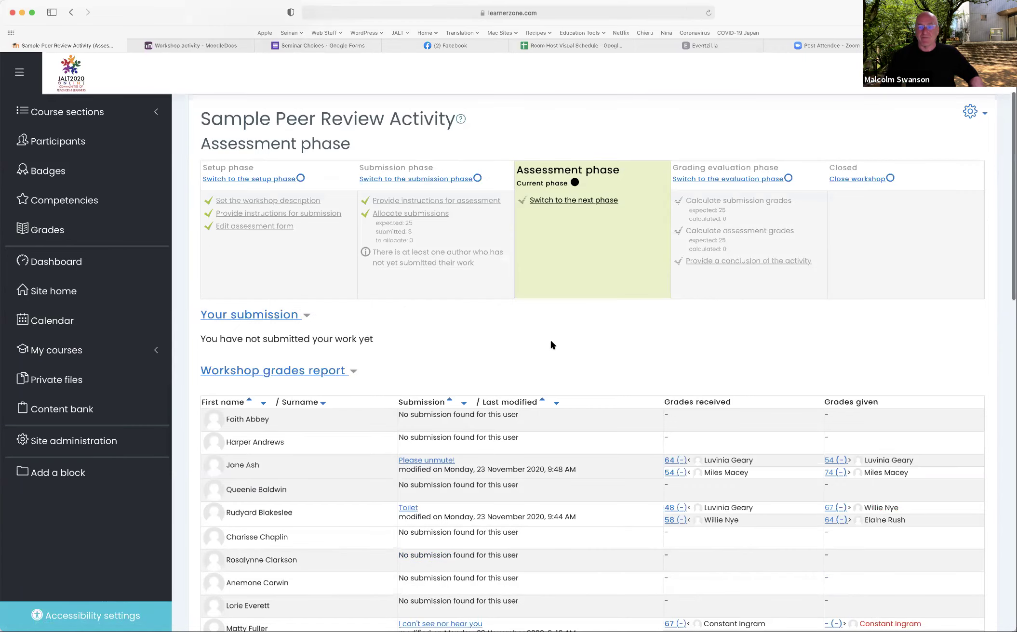
# Check the updated peer scores and switch the workshop past the Assessment phase
pyautogui.scroll(-10, 552, 344)
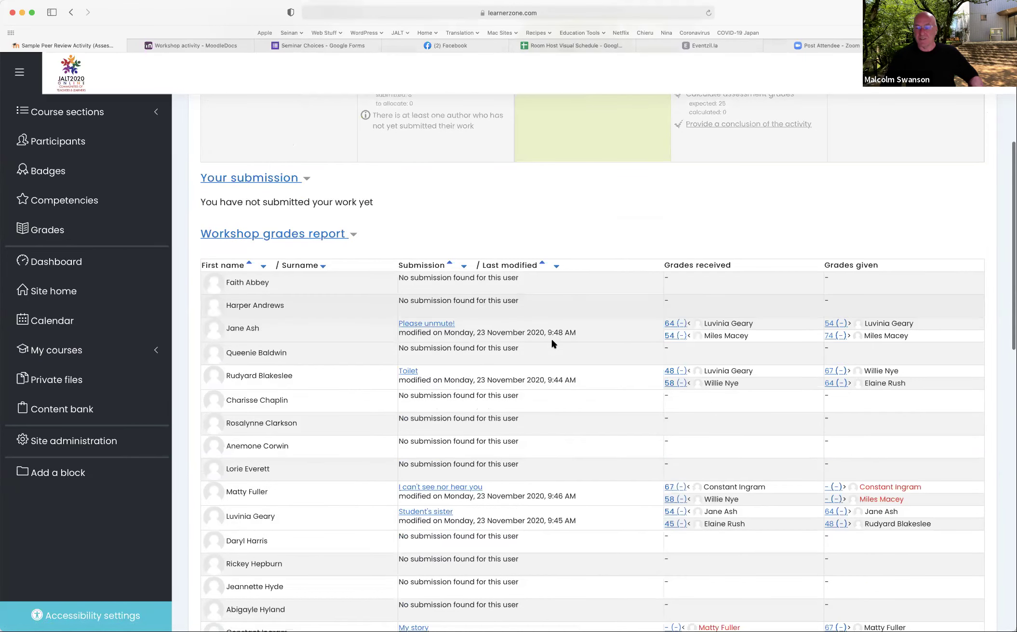
pyautogui.scroll(10, 552, 344)
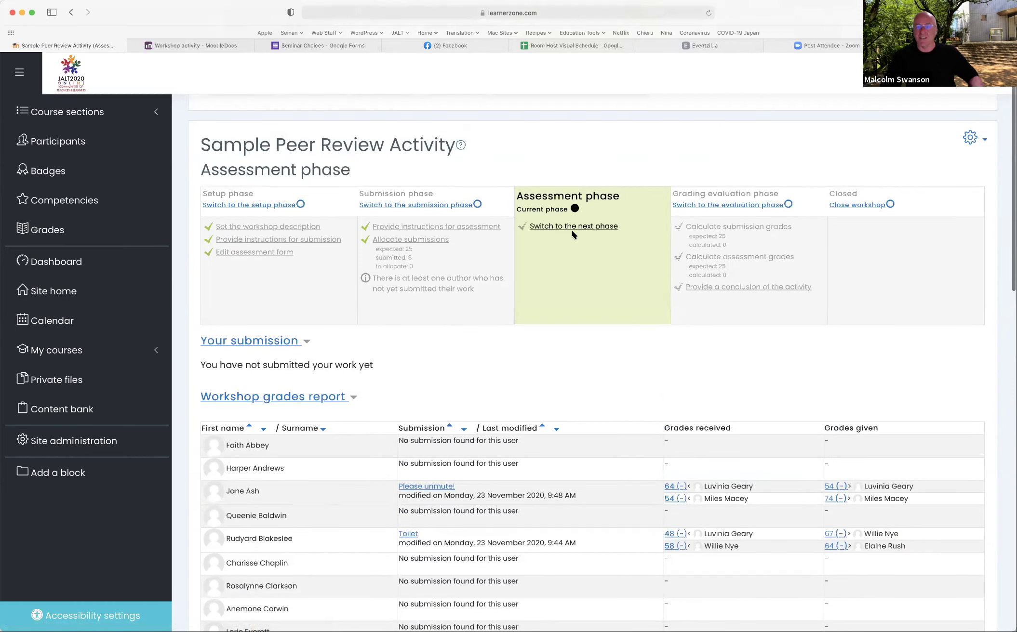
pyautogui.click(574, 227)
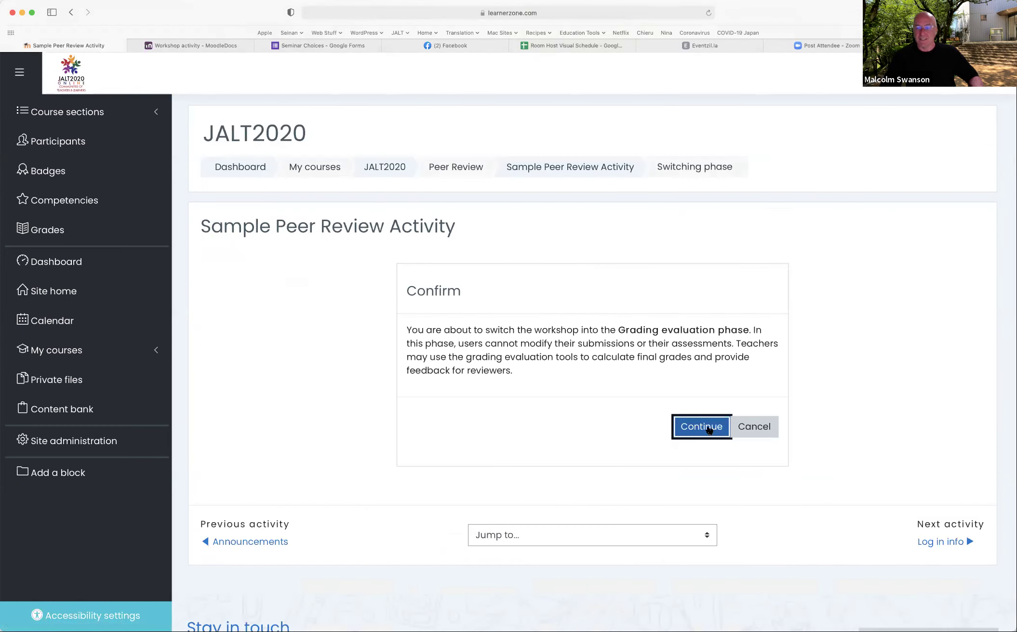
# Confirm the move to the Grading evaluation phase and scroll through the grades report
pyautogui.click(709, 430)
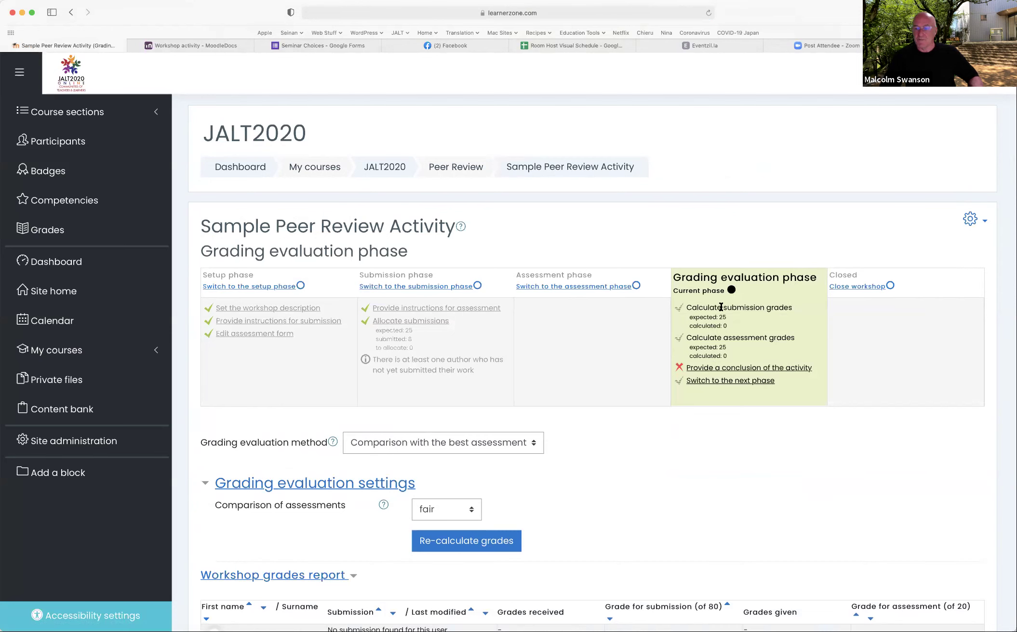
pyautogui.scroll(-10, 636, 364)
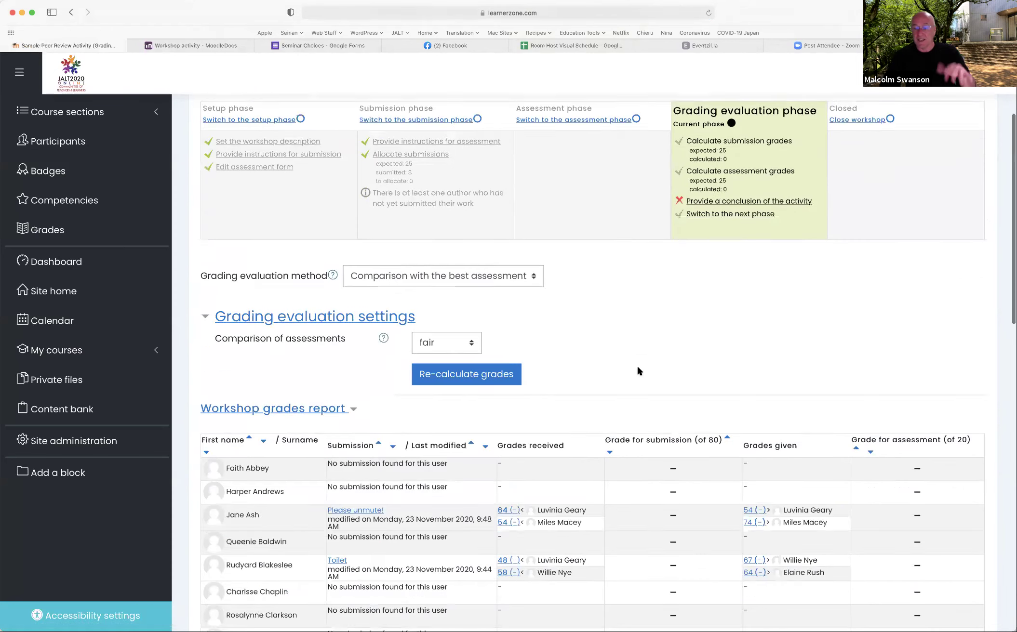
pyautogui.scroll(-3, 614, 390)
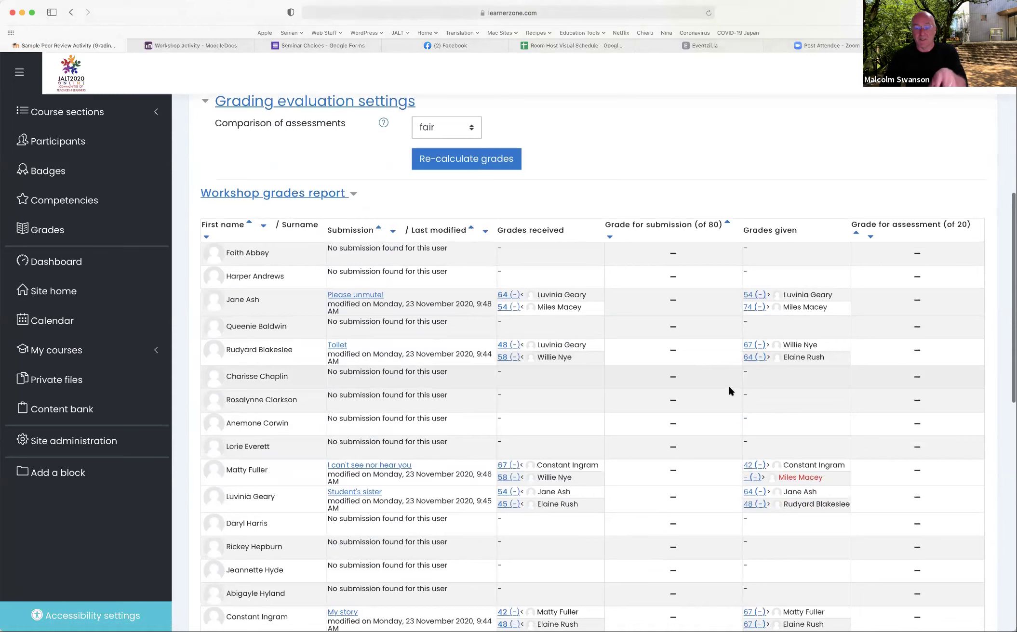
pyautogui.scroll(-3, 702, 477)
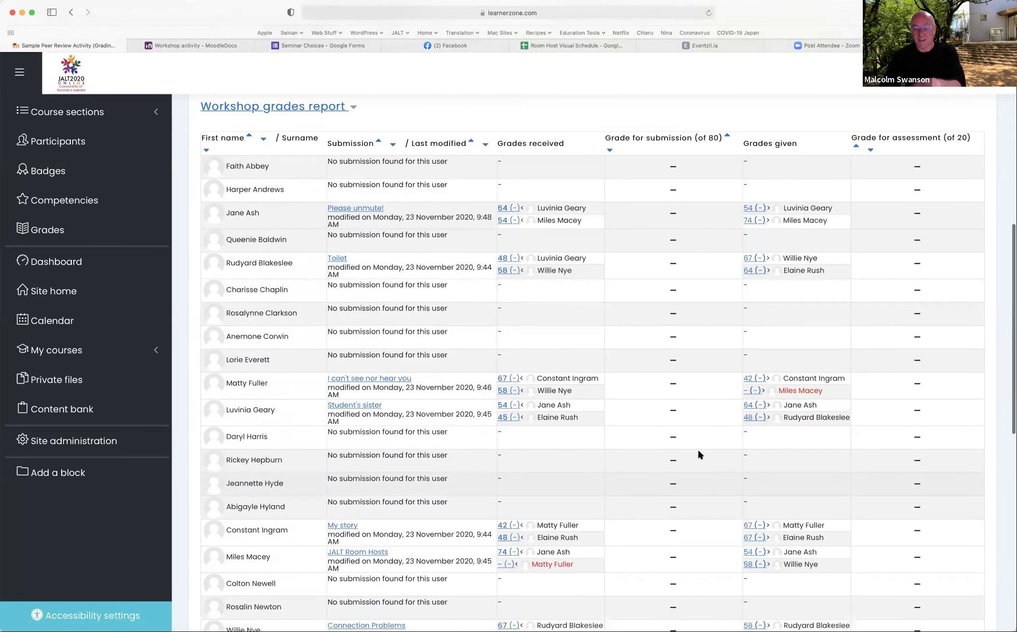
pyautogui.scroll(-3, 664, 408)
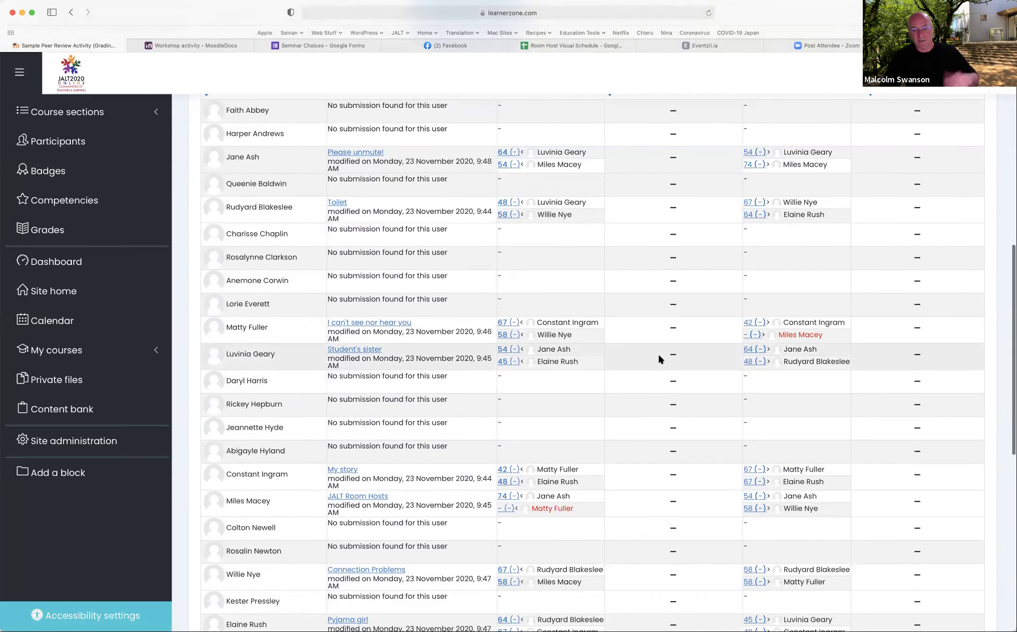
# Review the submission and assessment grade columns, then switch the workshop to the Closed phase
pyautogui.scroll(10, 658, 355)
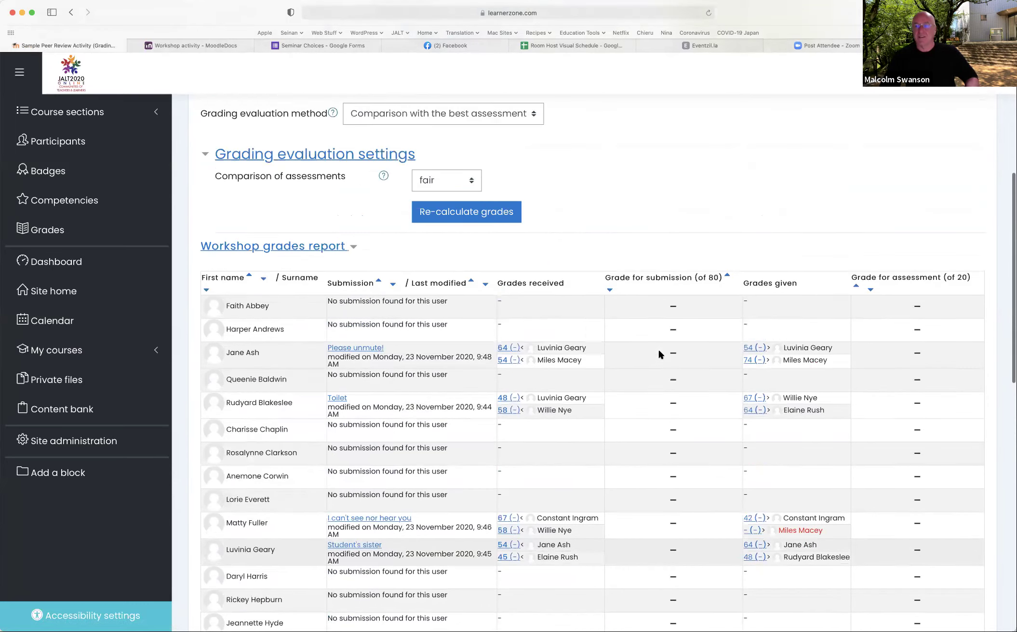
pyautogui.scroll(-3, 667, 319)
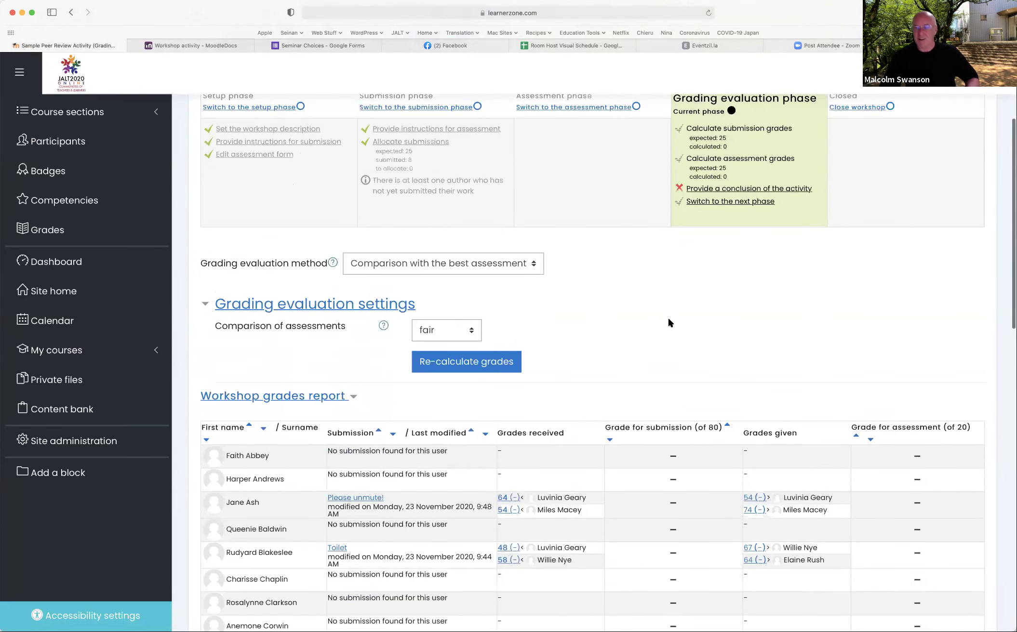
pyautogui.scroll(4, 668, 316)
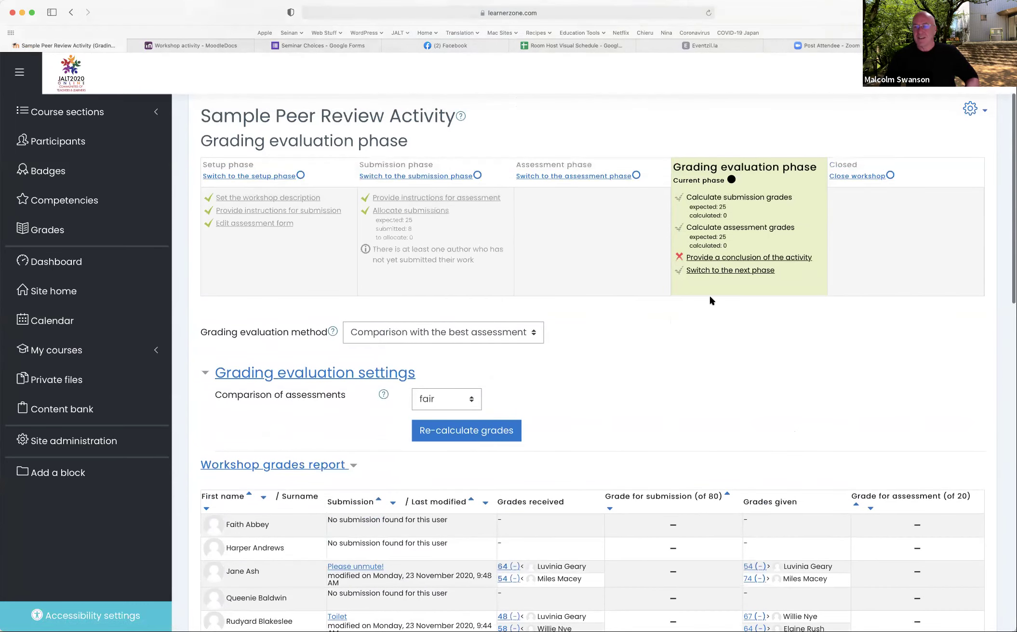
pyautogui.click(718, 271)
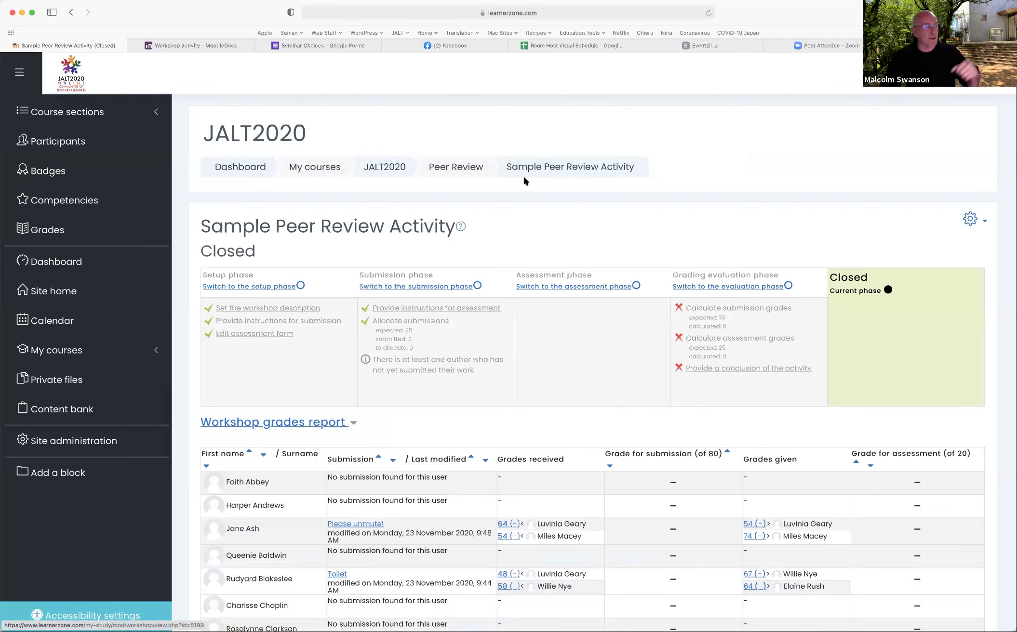
# Reload the closed Sample Peer Review Activity and check the peer grades received and given
pyautogui.click(558, 167)
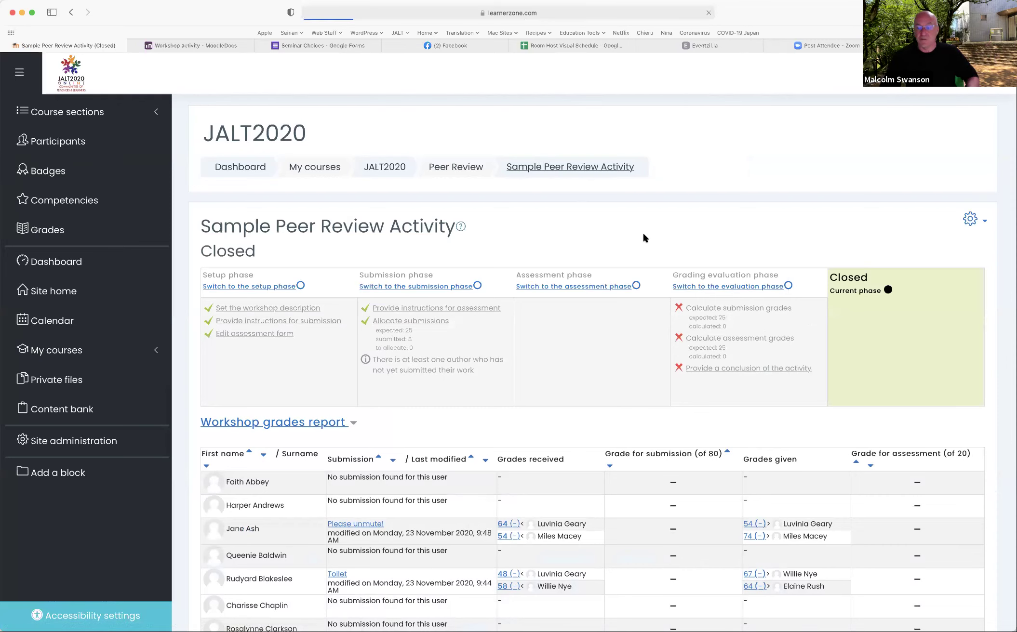
pyautogui.scroll(-5, 644, 236)
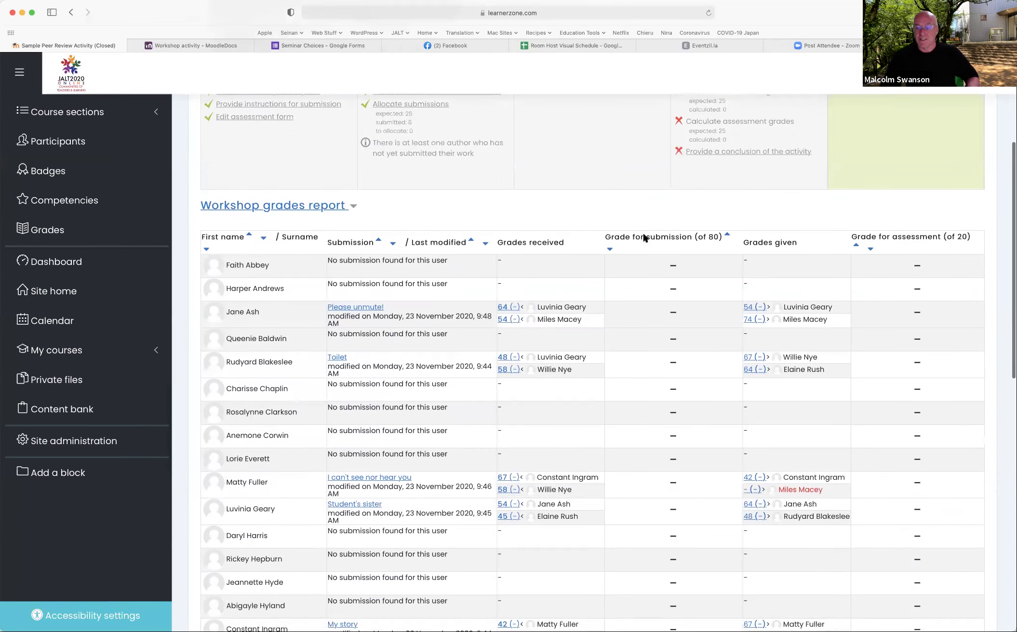
pyautogui.scroll(5, 643, 235)
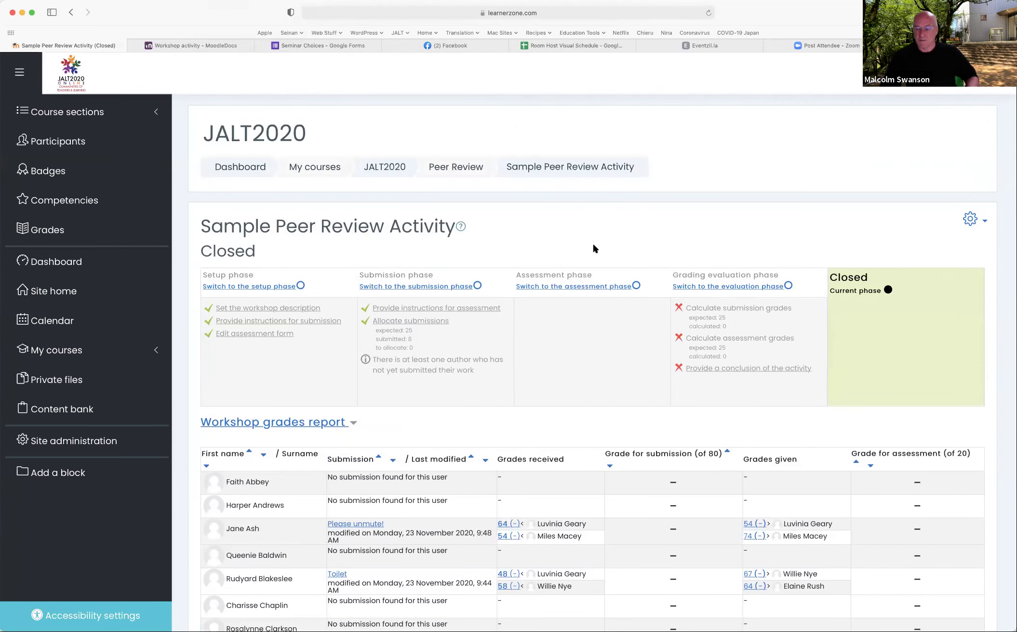
pyautogui.scroll(-1, 592, 248)
pyautogui.scroll(1, 592, 248)
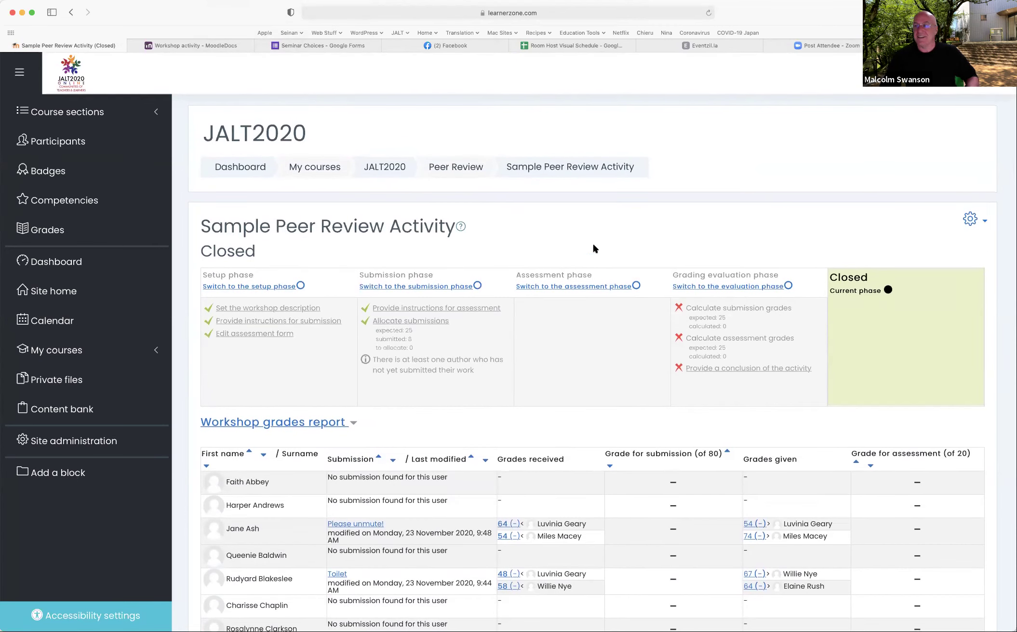